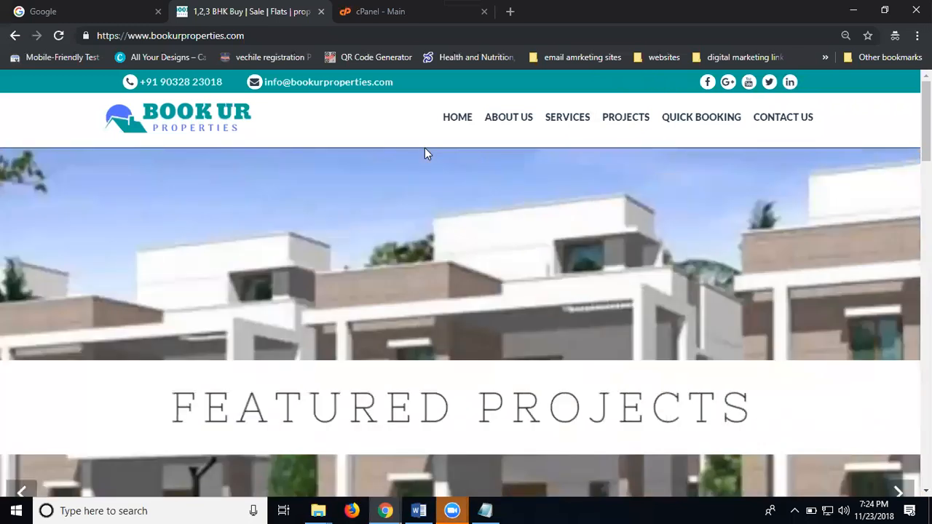
Open google.com/webmasters in a new tab, sign in to Search Console and expand its navigation sidebar
{"action": "key", "text": "ctrl+t"}
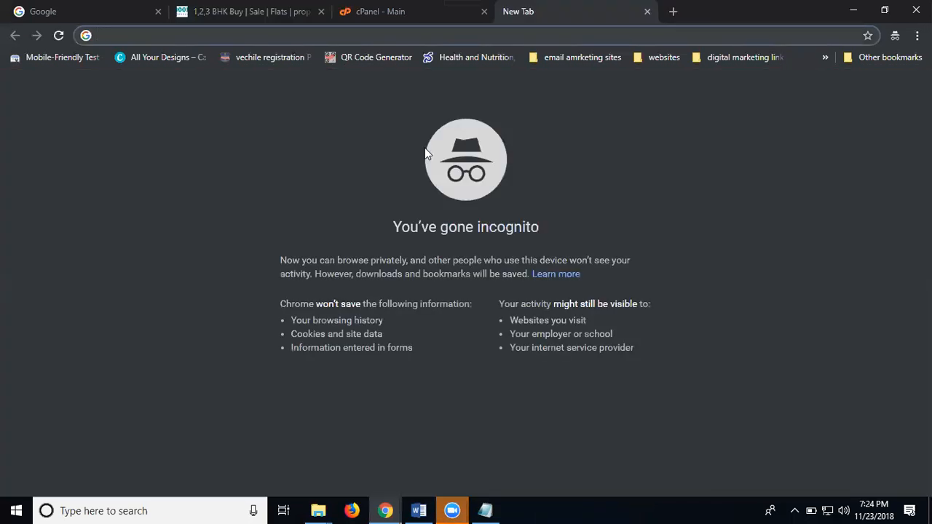
{"action": "type", "text": "google.com"}
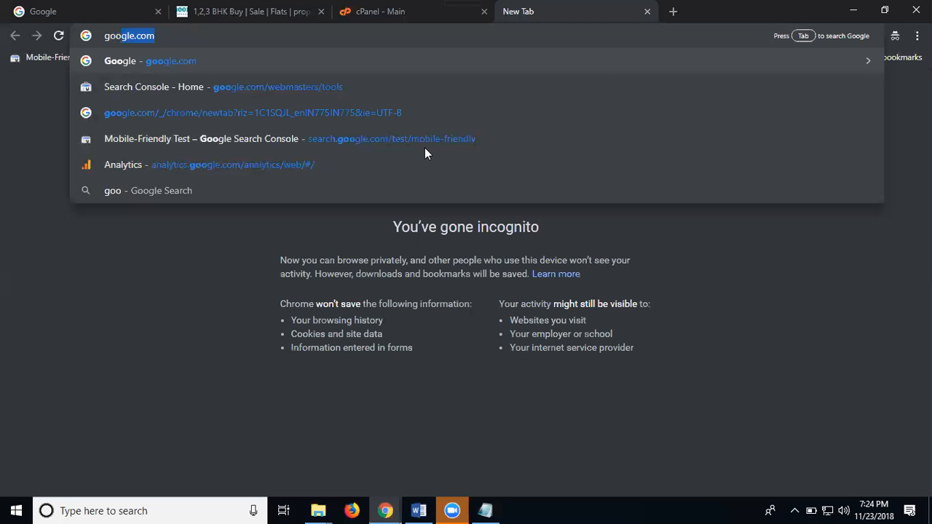
{"action": "key", "text": "Right"}
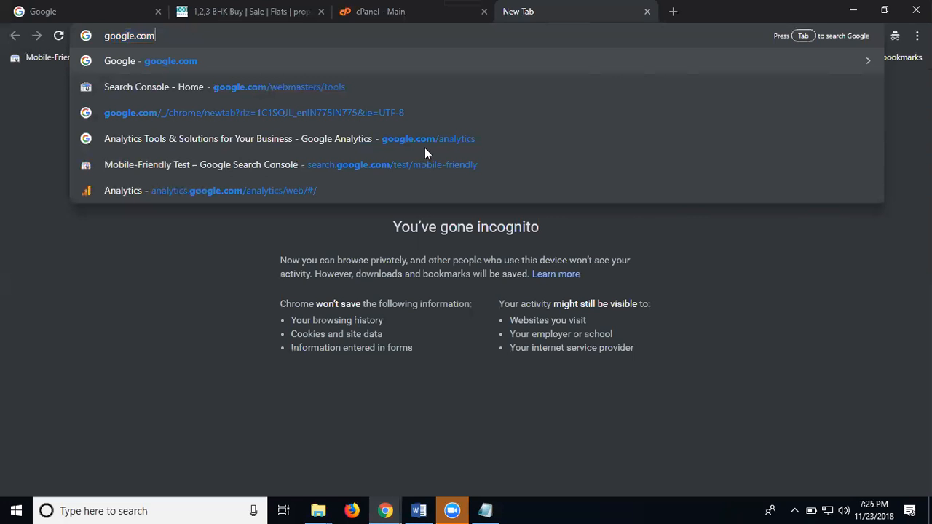
{"action": "type", "text": "/webmas"}
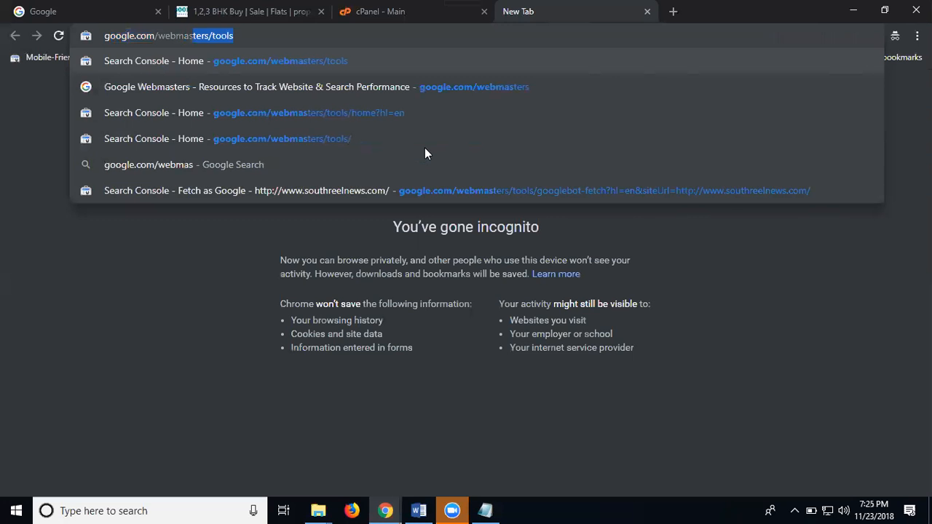
{"action": "type", "text": "ters"}
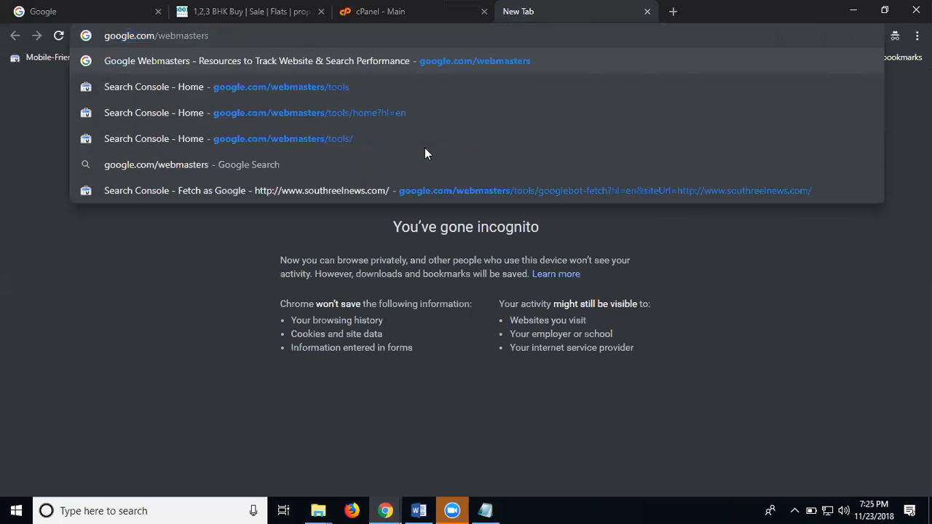
{"action": "key", "text": "BackSpace"}
{"action": "key", "text": "Return"}
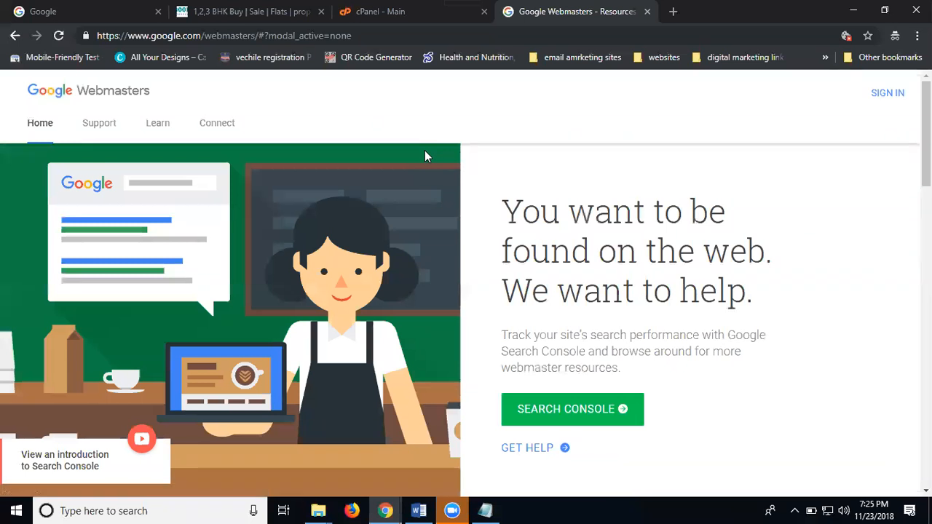
{"action": "left_click", "coordinate": [882, 96]}
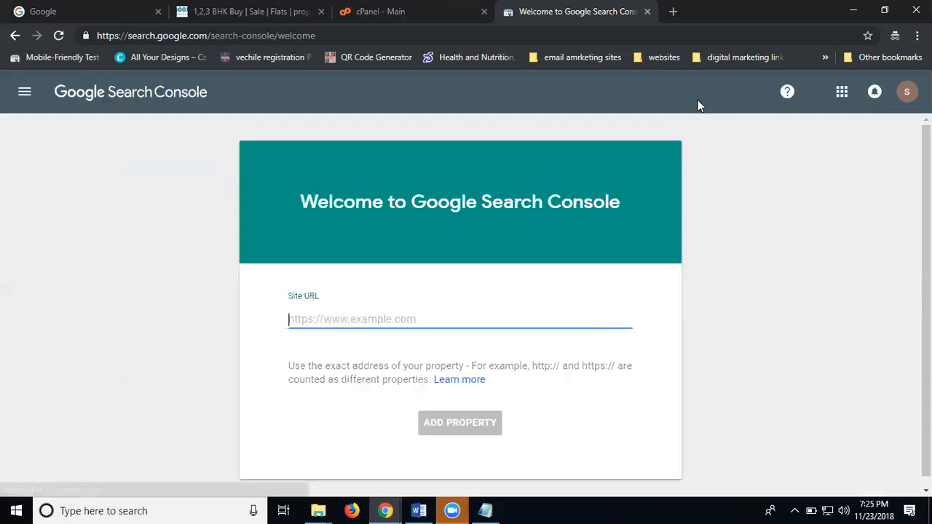
{"action": "left_click", "coordinate": [24, 91]}
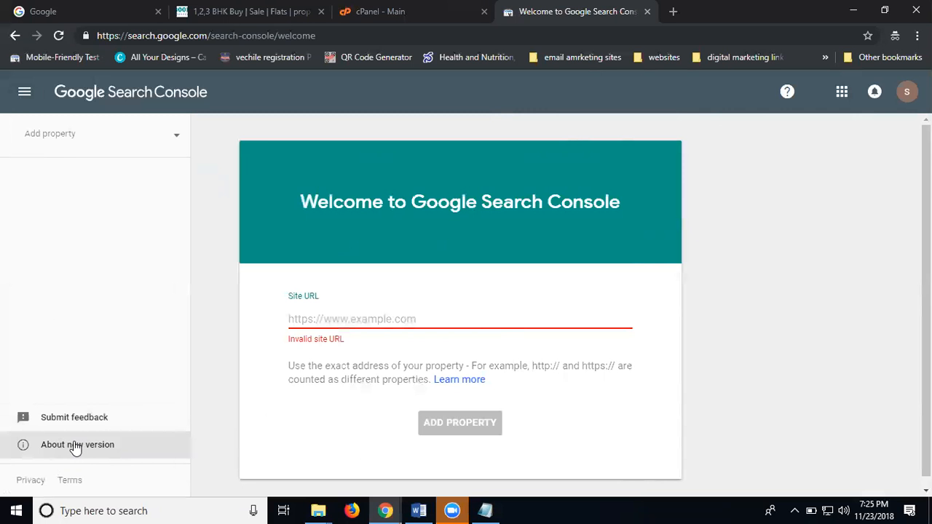
{"action": "left_click", "coordinate": [207, 12]}
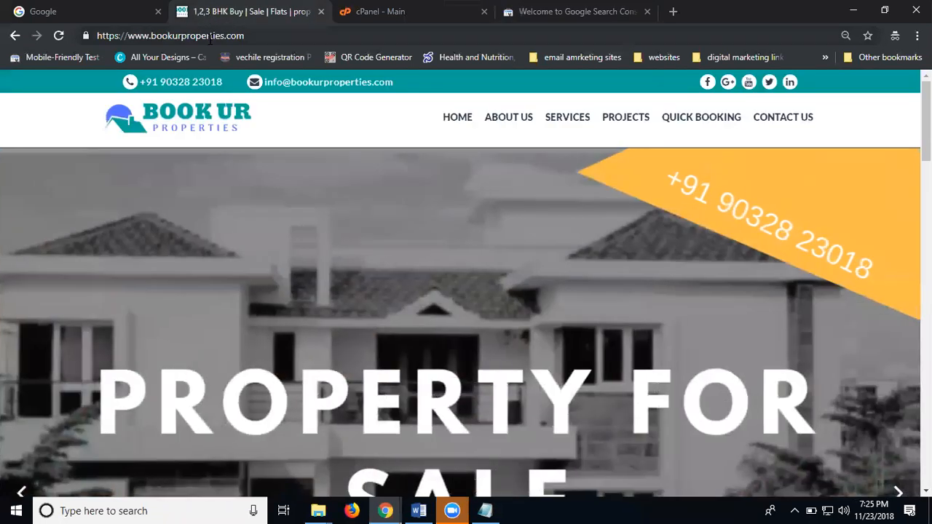
{"action": "left_click", "coordinate": [210, 38]}
{"action": "key", "text": "ctrl+c"}
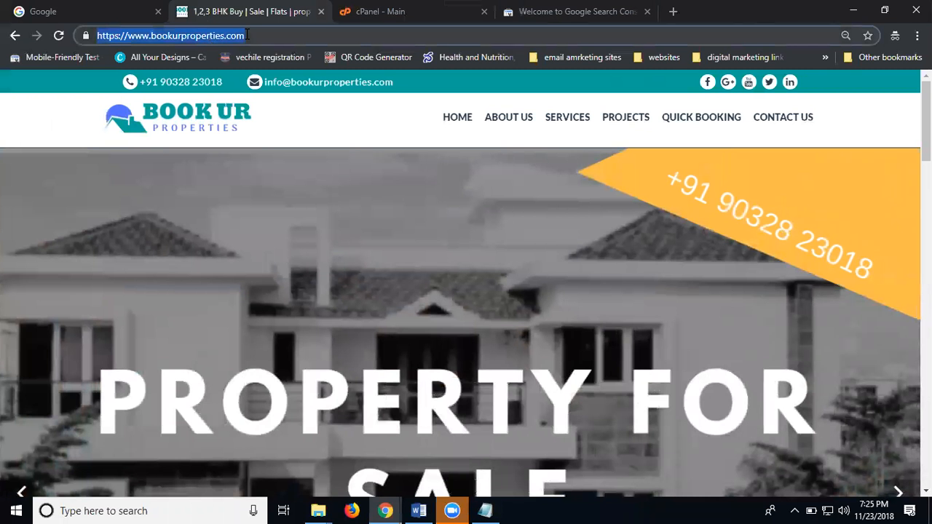
{"action": "left_click", "coordinate": [516, 10]}
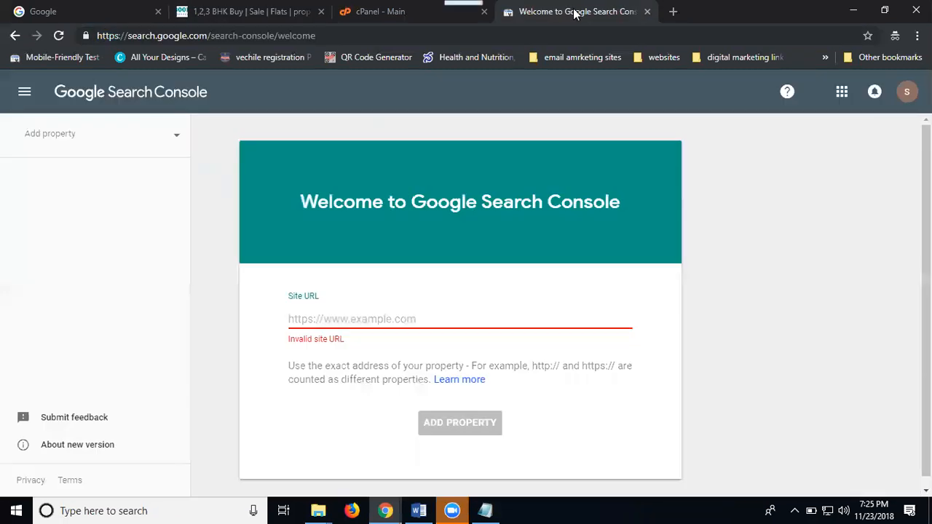
{"action": "left_click", "coordinate": [397, 322]}
{"action": "key", "text": "ctrl+v"}
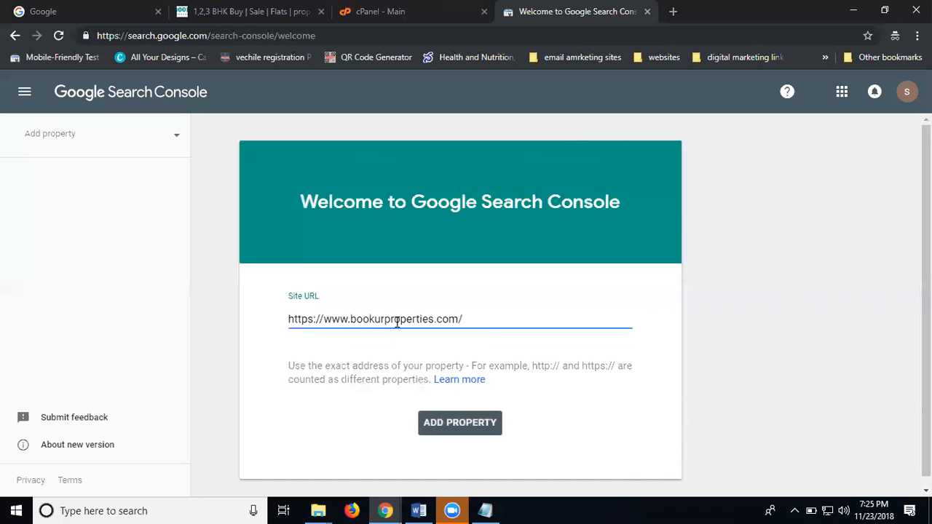
{"action": "left_click", "coordinate": [472, 424]}
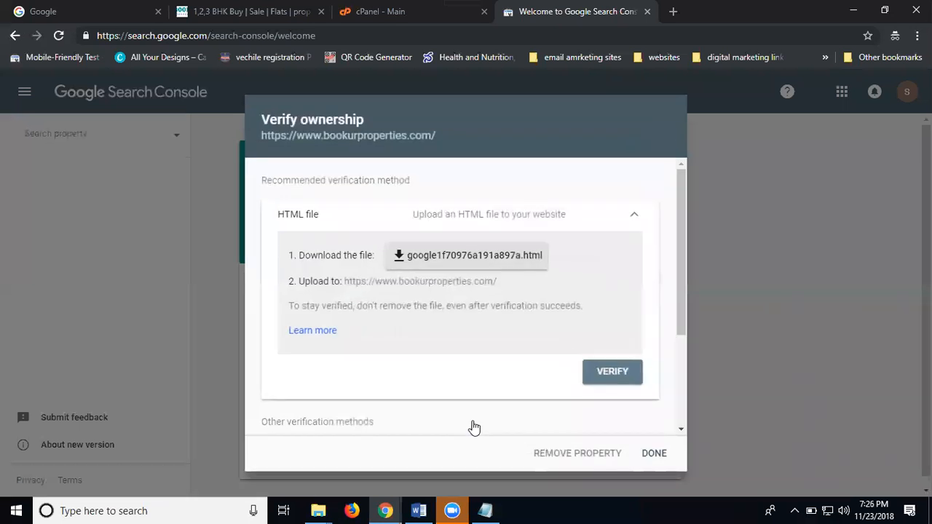
Review the HTML file and HTML tag verification methods, and download the HTML verification file
{"action": "left_click", "coordinate": [470, 215]}
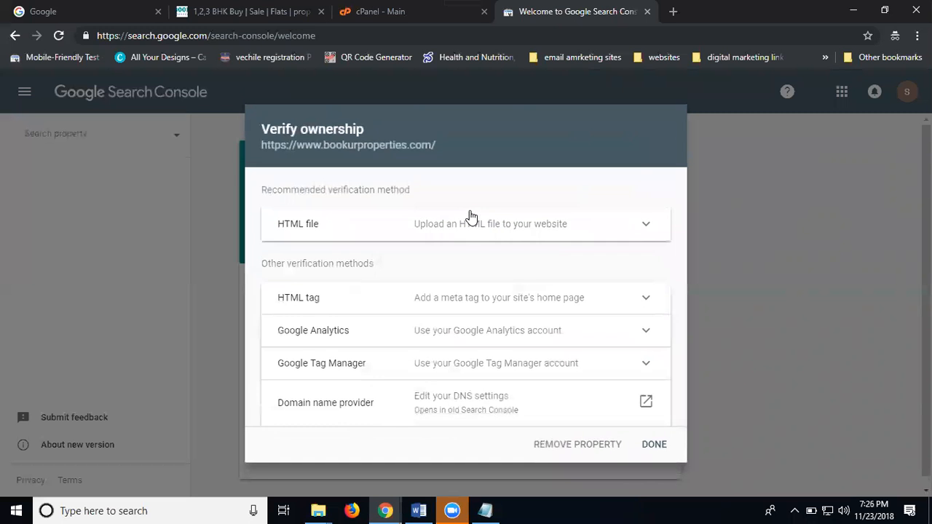
{"action": "left_click", "coordinate": [429, 303]}
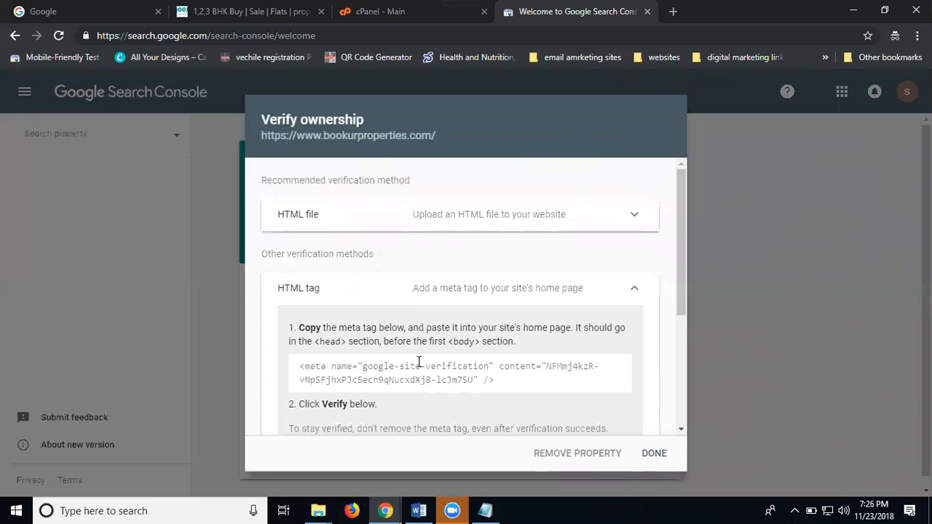
{"action": "left_click", "coordinate": [302, 219]}
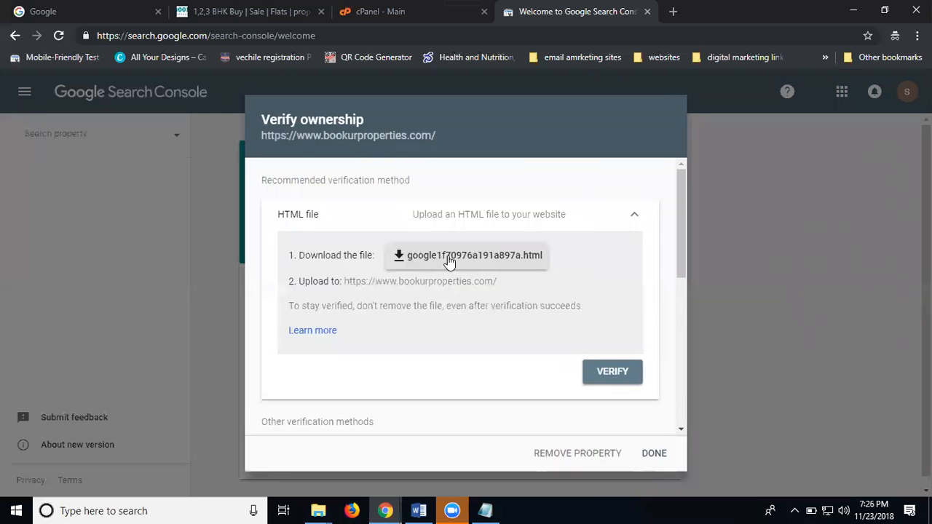
{"action": "left_click", "coordinate": [442, 223]}
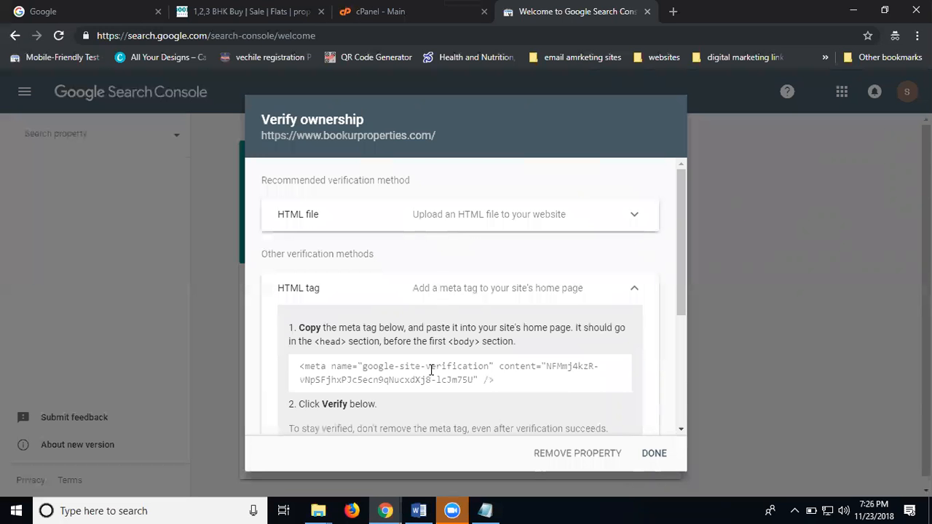
{"action": "left_click", "coordinate": [314, 217]}
{"action": "left_click", "coordinate": [437, 259]}
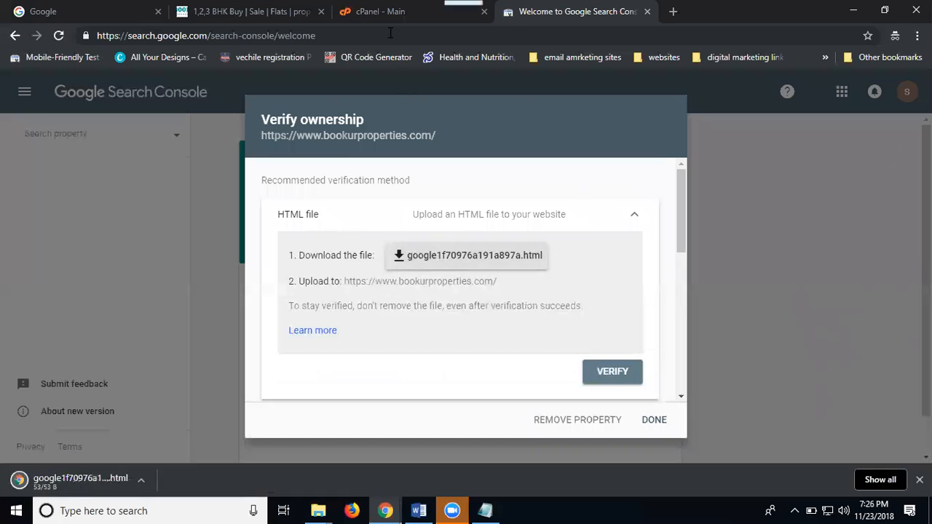
Look at the cPanel main page, return to the ownership verification options and select the HTML tag method's whole meta tag
{"action": "left_click", "coordinate": [383, 13]}
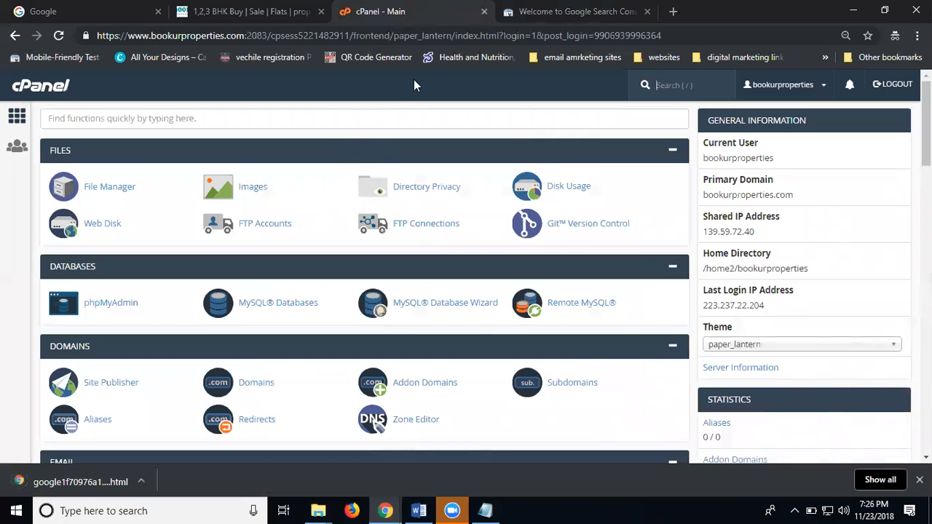
{"action": "left_click", "coordinate": [524, 15]}
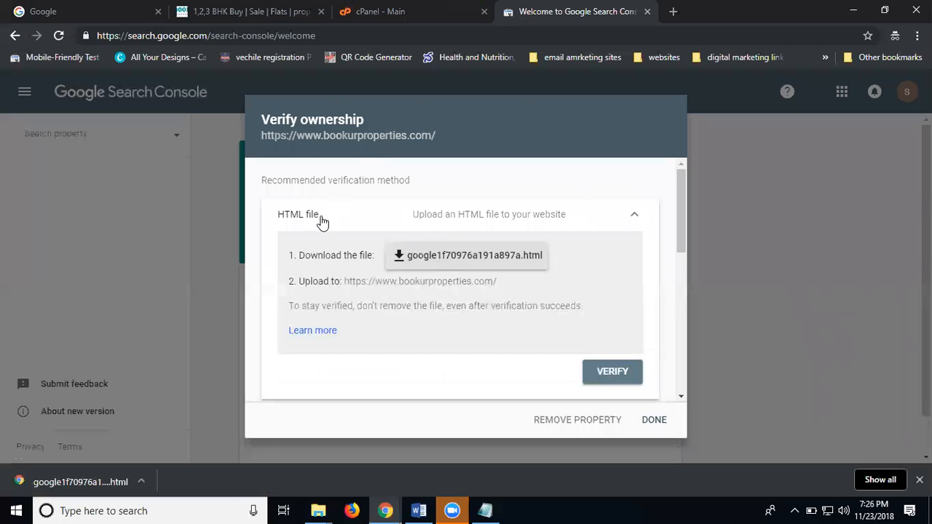
{"action": "left_click", "coordinate": [318, 223]}
{"action": "triple_click", "coordinate": [410, 380]}
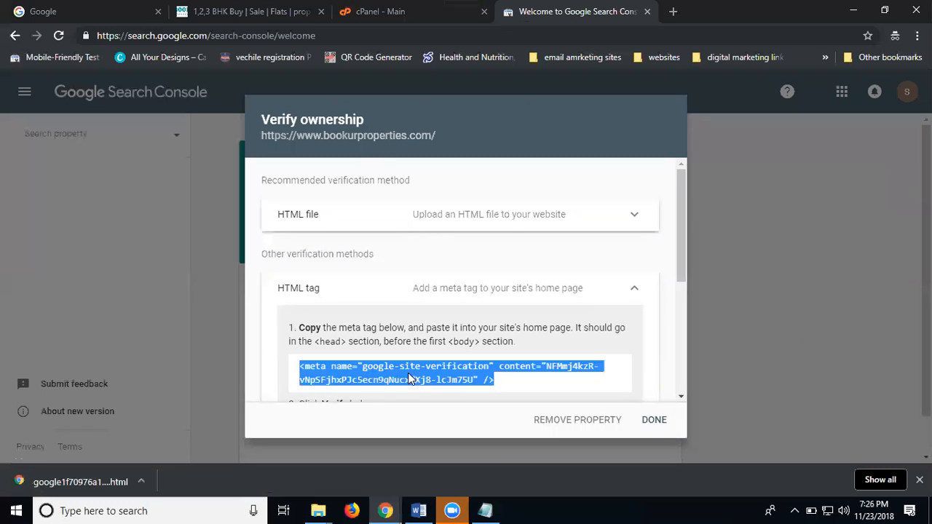
{"action": "left_click", "coordinate": [672, 12]}
{"action": "type", "text": "book"}
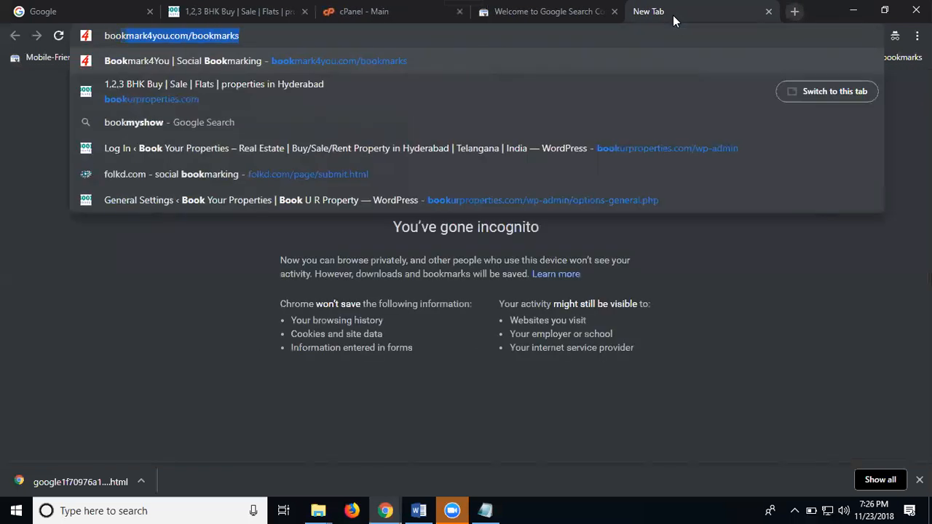
{"action": "type", "text": "u"}
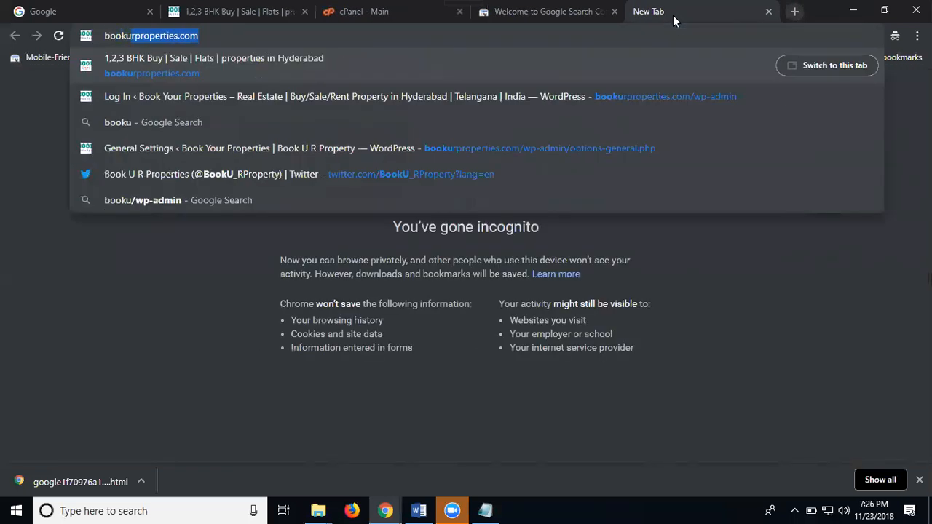
{"action": "type", "text": "/wp-a"}
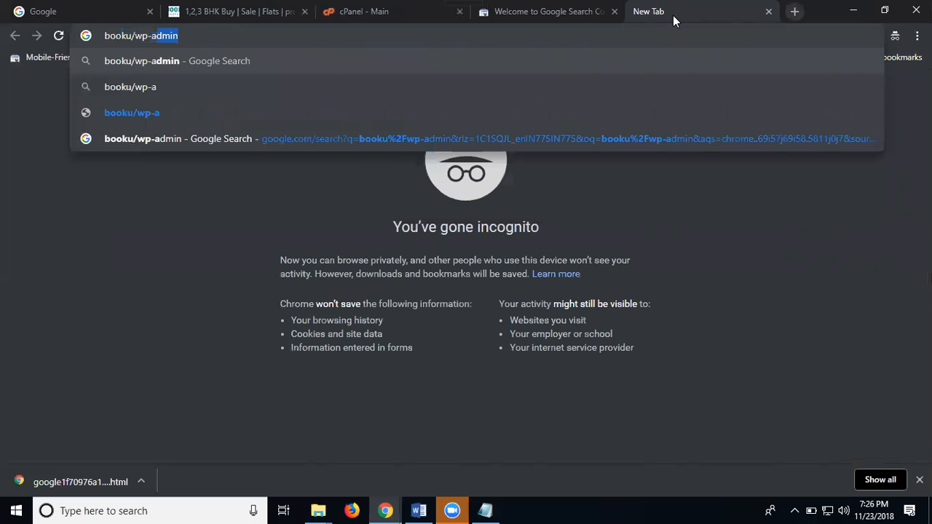
{"action": "type", "text": "dmin"}
{"action": "key", "text": "Return"}
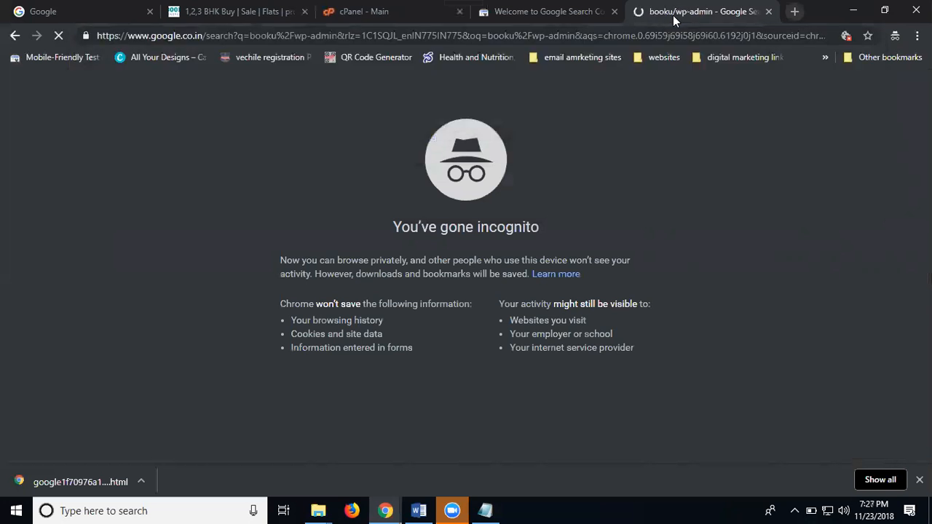
{"action": "left_click", "coordinate": [606, 34]}
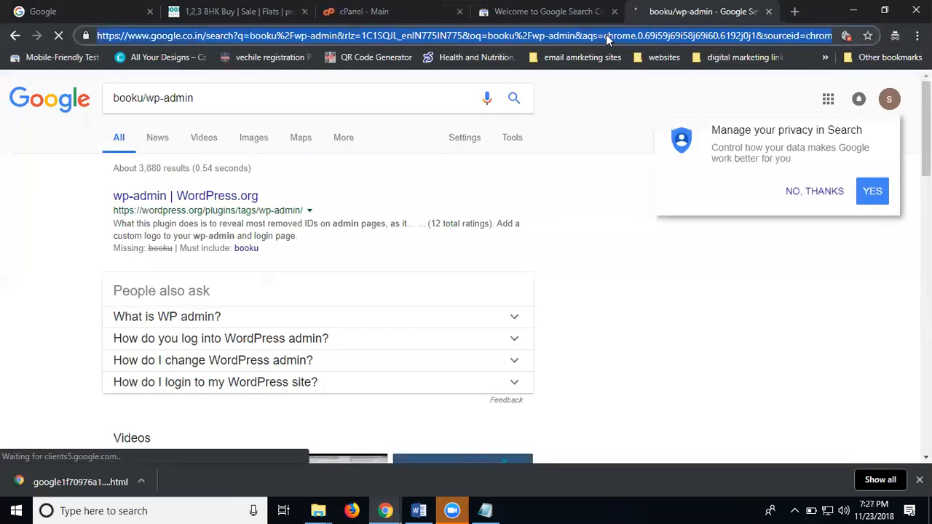
{"action": "type", "text": "booku"}
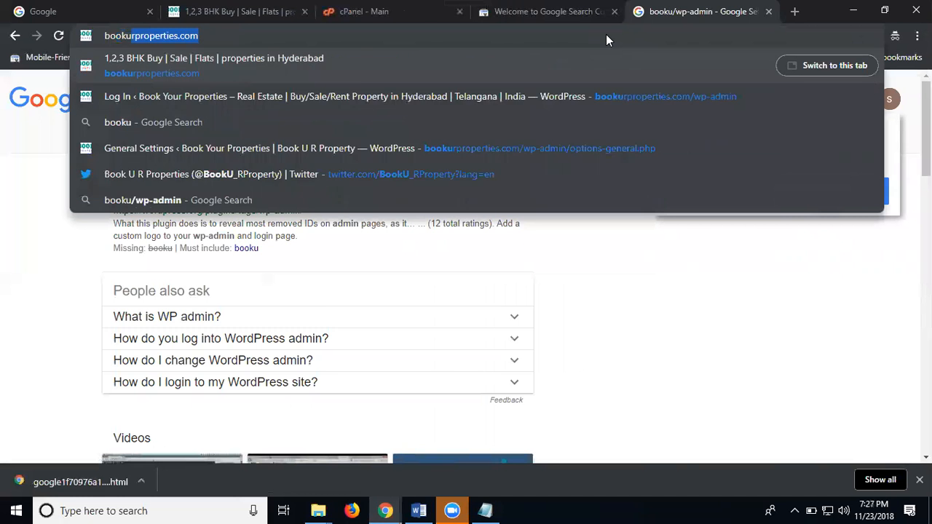
{"action": "key", "text": "Down"}
{"action": "key", "text": "BackSpace"}
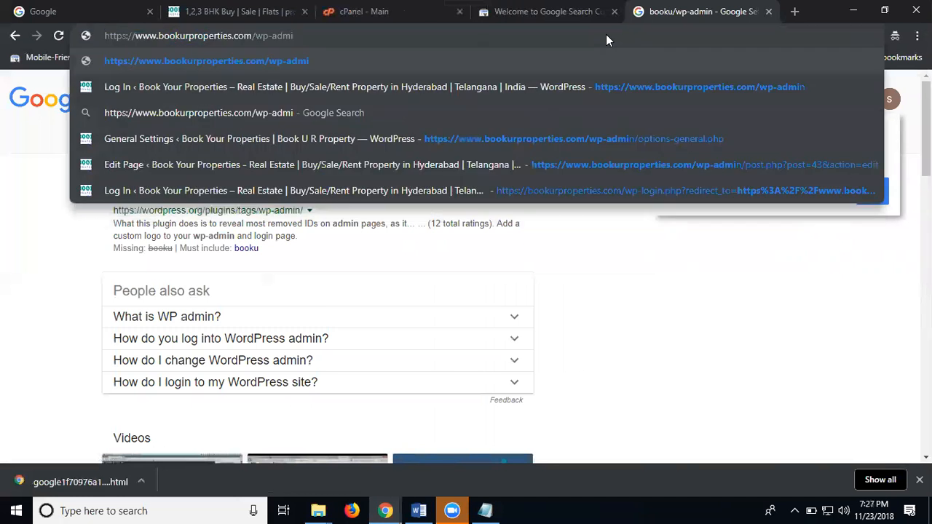
{"action": "type", "text": "n"}
{"action": "key", "text": "Return"}
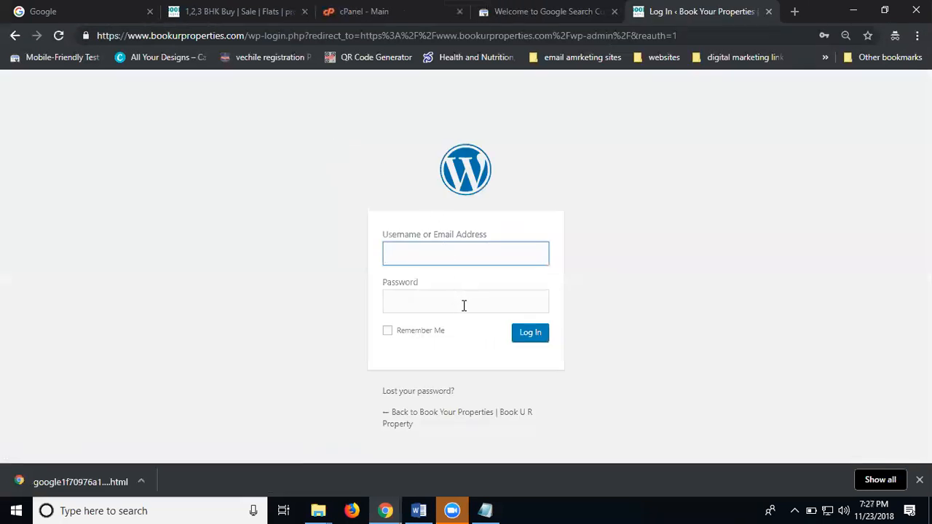
Fill in the saved admin username and account password and log in to WordPress
{"action": "left_click", "coordinate": [447, 258]}
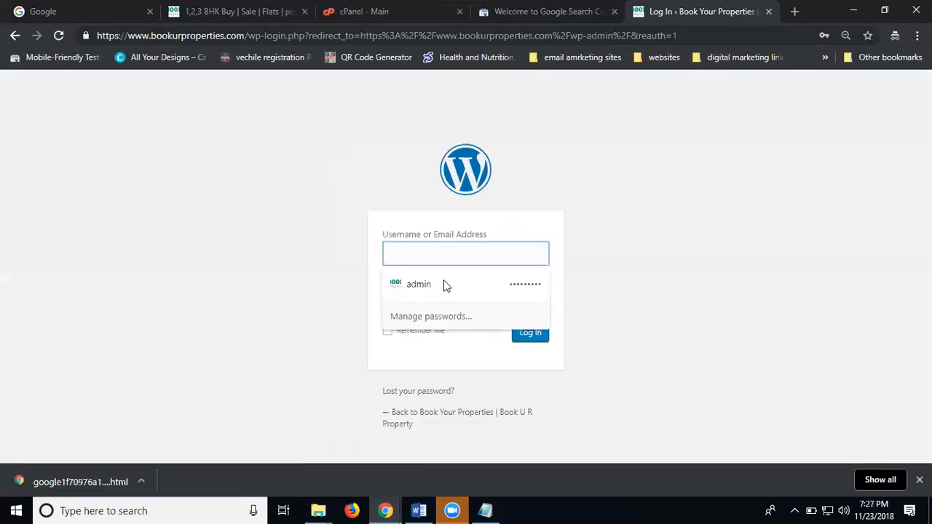
{"action": "left_click", "coordinate": [447, 279]}
{"action": "left_click", "coordinate": [531, 333]}
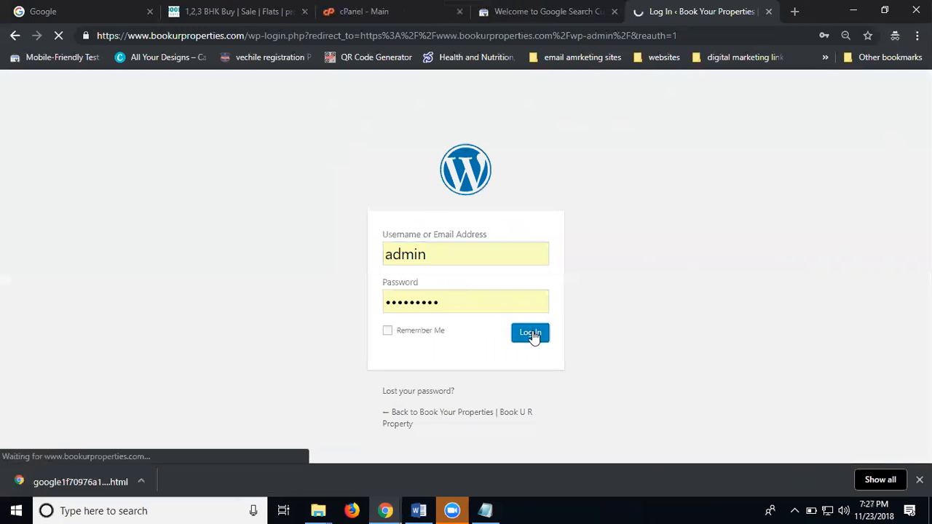
Copy the google-site-verification meta tag from Search Console and switch back to the WordPress dashboard
{"action": "left_click", "coordinate": [521, 11]}
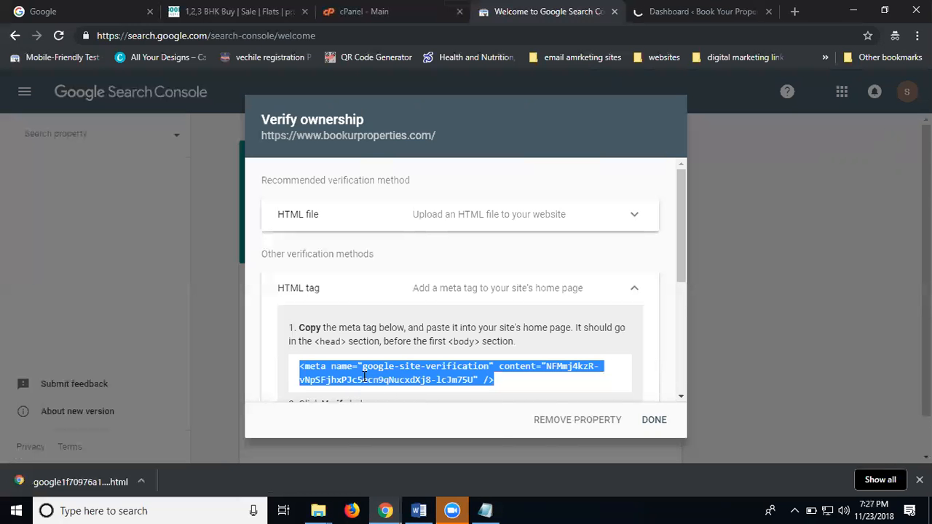
{"action": "right_click", "coordinate": [366, 378]}
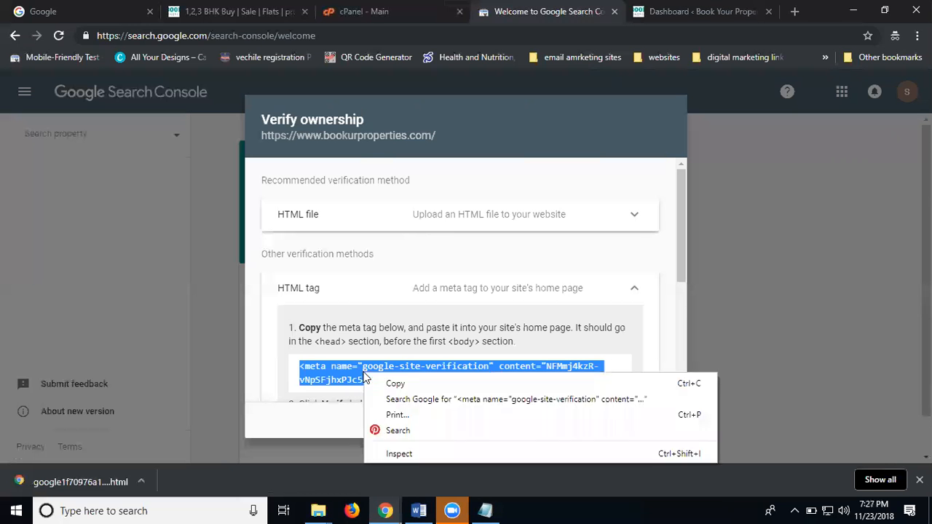
{"action": "left_click", "coordinate": [378, 383]}
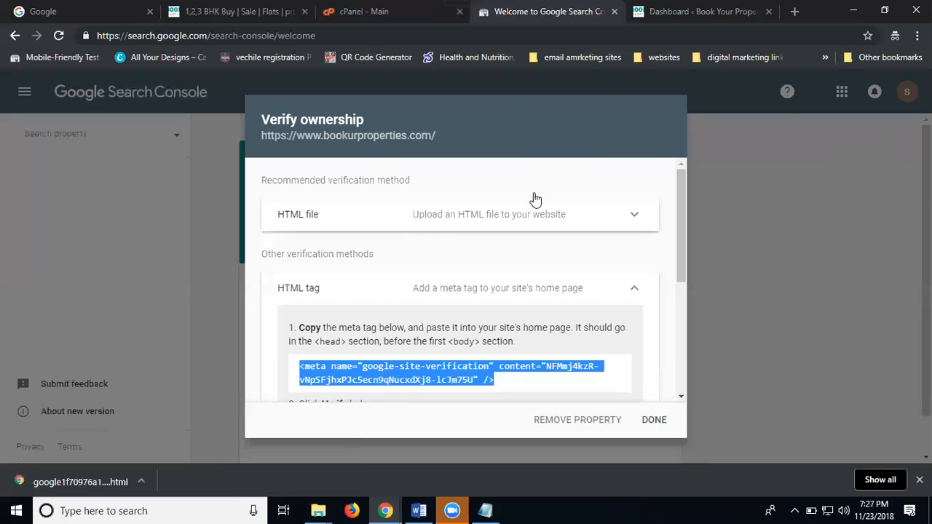
{"action": "left_click", "coordinate": [660, 13]}
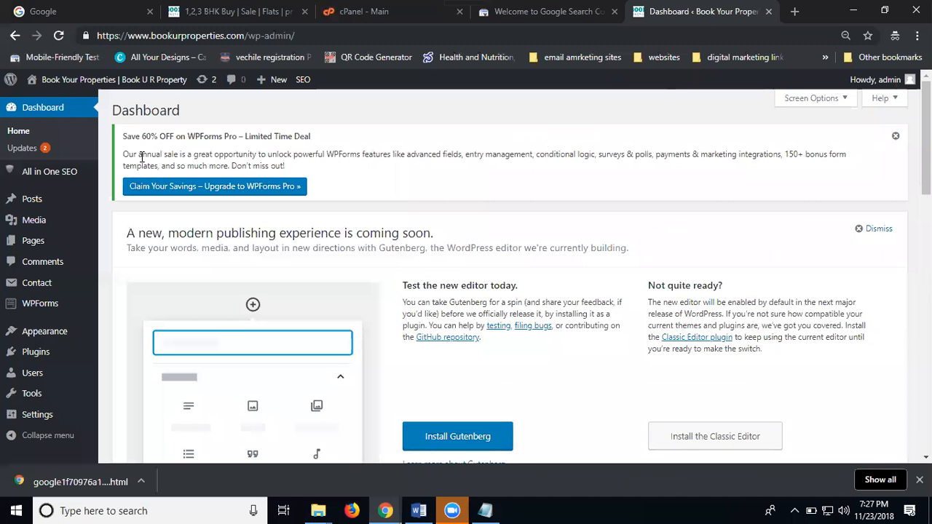
Paste the copied meta tag into the Google Webmaster Tools verification field of the All in One SEO general settings
{"action": "left_click", "coordinate": [53, 178]}
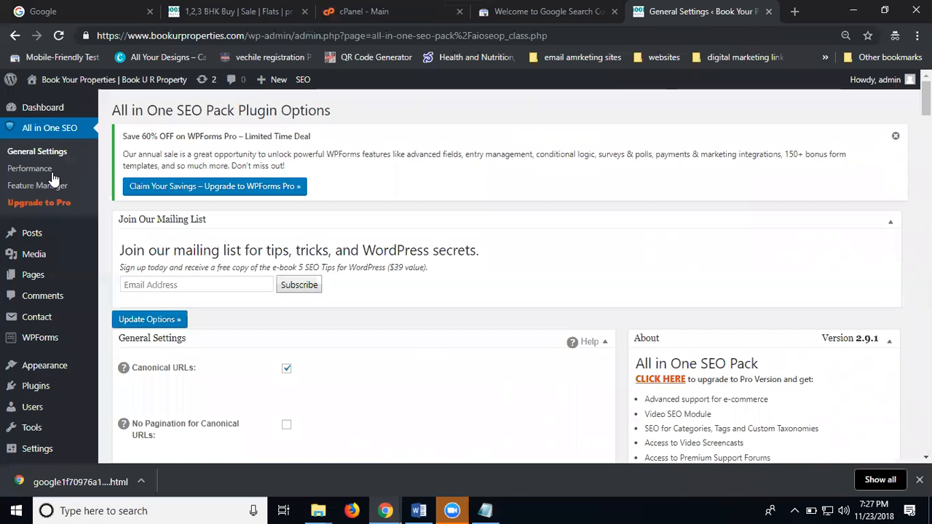
{"action": "scroll", "coordinate": [285, 195], "scroll_direction": "down", "scroll_amount": 5}
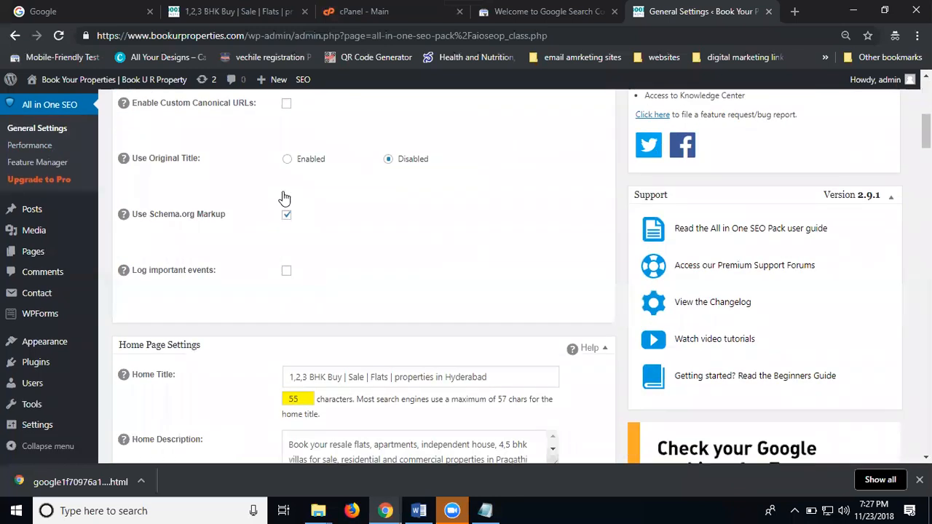
{"action": "scroll", "coordinate": [284, 196], "scroll_direction": "down", "scroll_amount": 11}
{"action": "scroll", "coordinate": [282, 198], "scroll_direction": "down", "scroll_amount": 7}
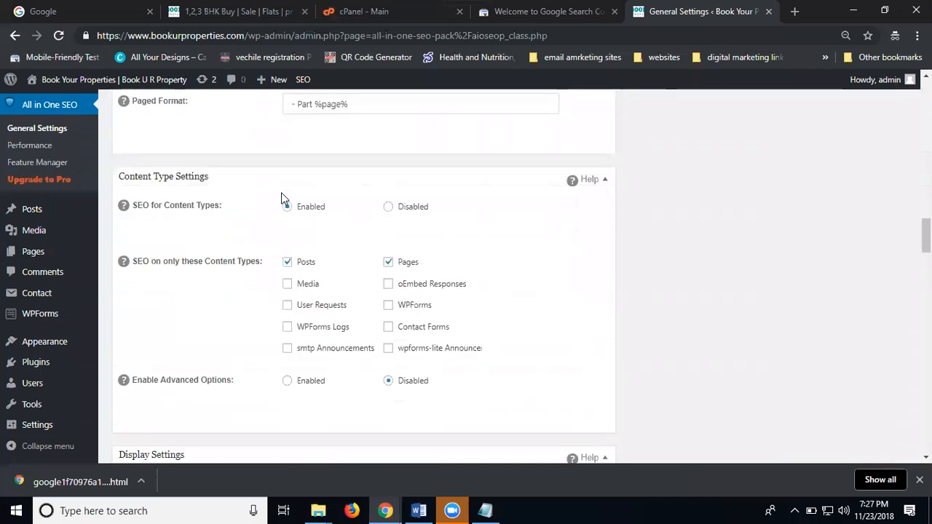
{"action": "scroll", "coordinate": [282, 195], "scroll_direction": "down", "scroll_amount": 3}
{"action": "scroll", "coordinate": [283, 197], "scroll_direction": "down", "scroll_amount": 3}
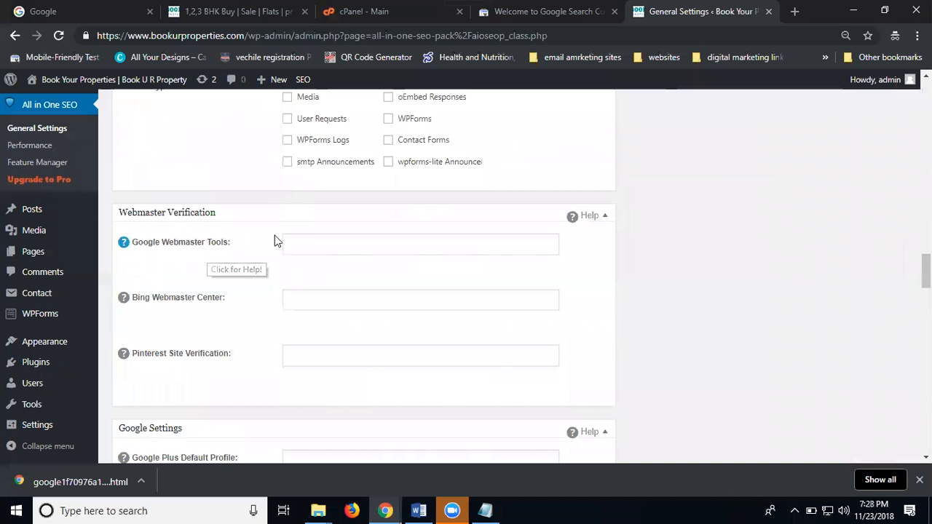
{"action": "left_click", "coordinate": [307, 237]}
{"action": "key", "text": "ctrl+v"}
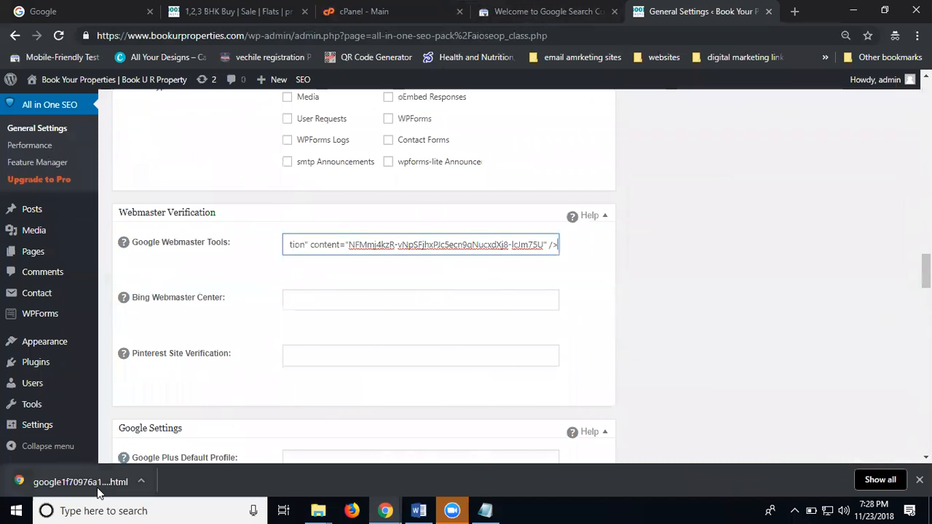
Switch to cPanel, open its File Manager and go into the public_html folder
{"action": "left_click", "coordinate": [368, 12]}
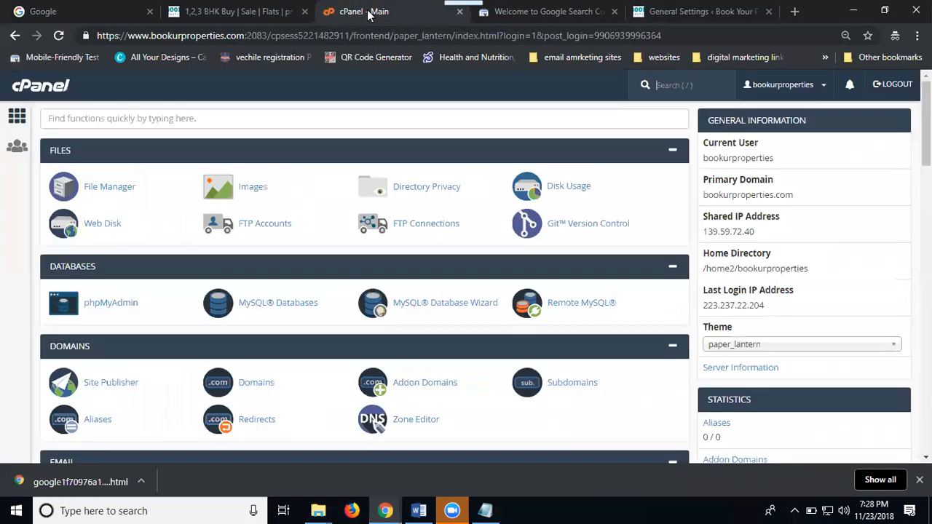
{"action": "left_click", "coordinate": [115, 192]}
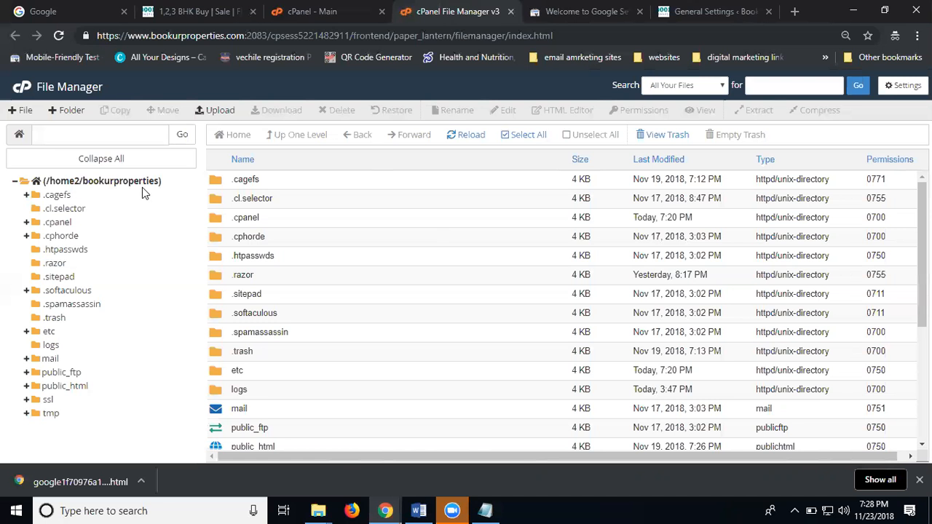
{"action": "scroll", "coordinate": [295, 276], "scroll_direction": "down", "scroll_amount": 3}
{"action": "double_click", "coordinate": [309, 249]}
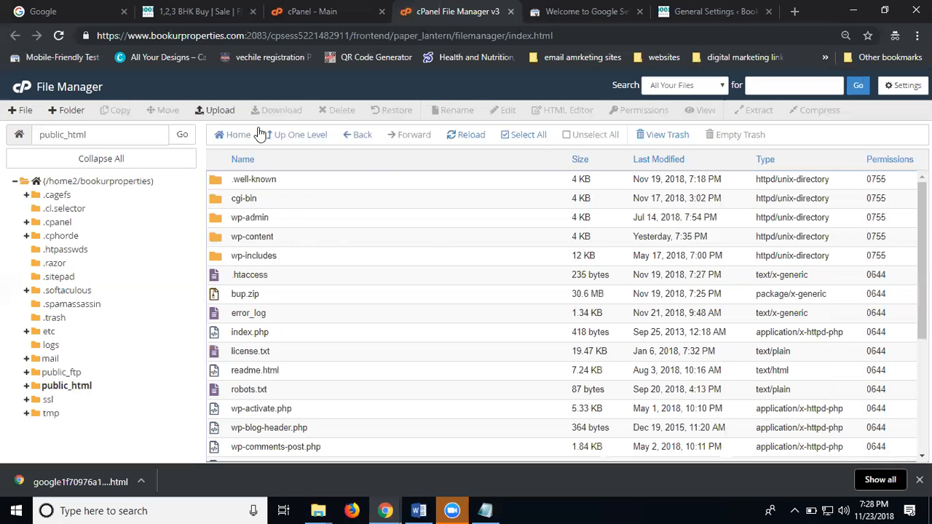
Upload the verification file google1f70976a191a897a.html from Downloads to public_html
{"action": "left_click", "coordinate": [217, 112]}
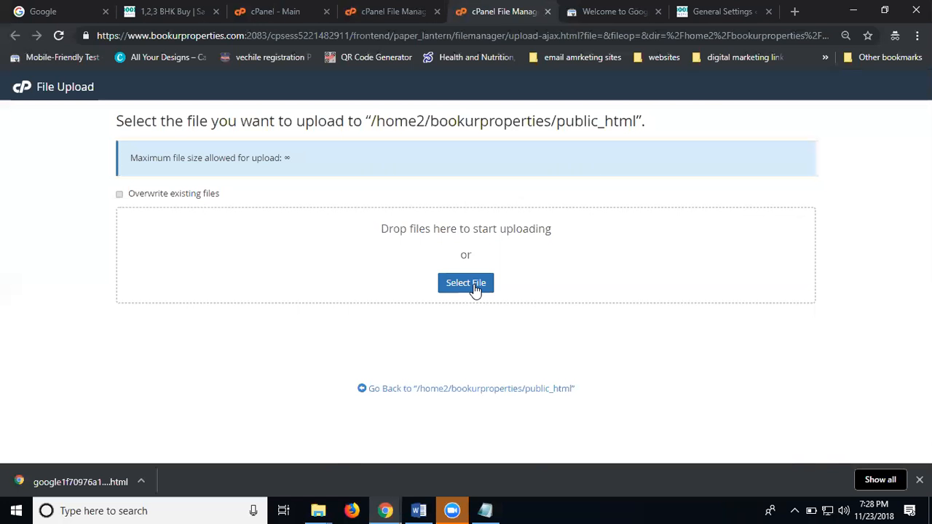
{"action": "left_click", "coordinate": [475, 288]}
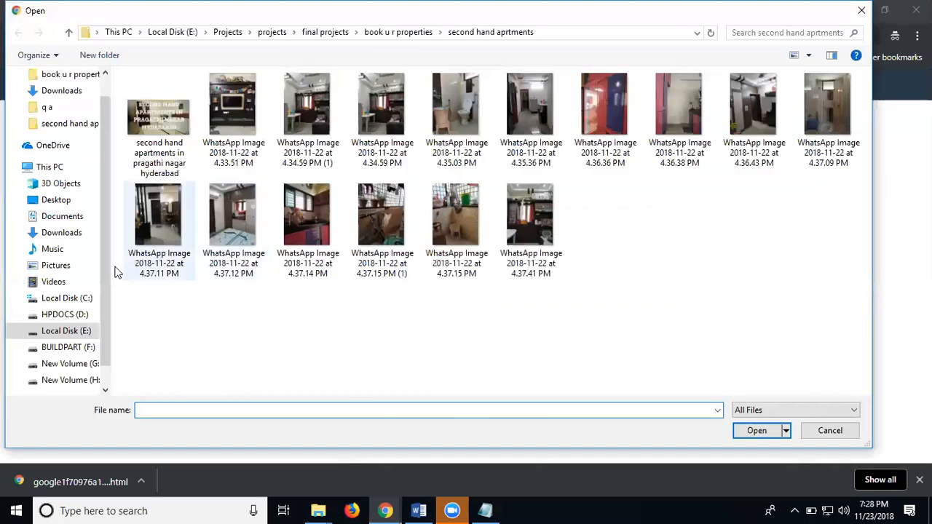
{"action": "left_click", "coordinate": [73, 234]}
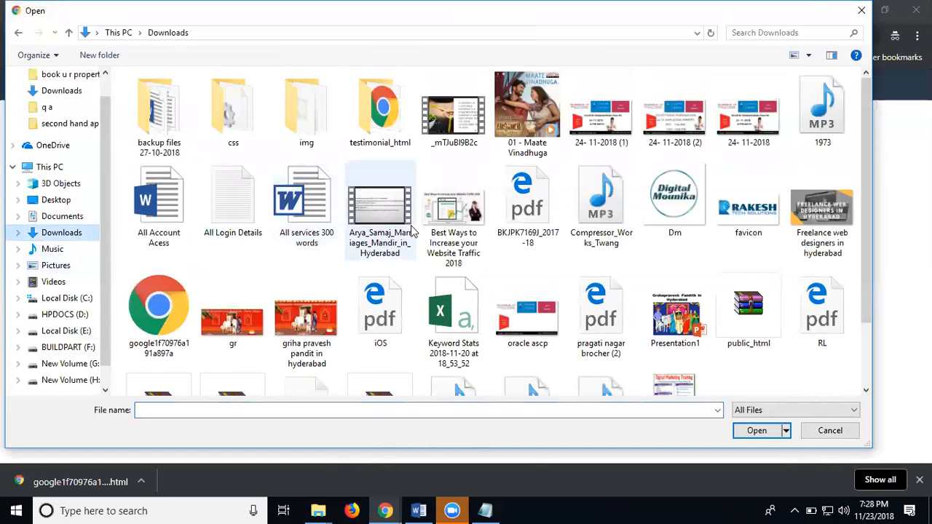
{"action": "double_click", "coordinate": [158, 321]}
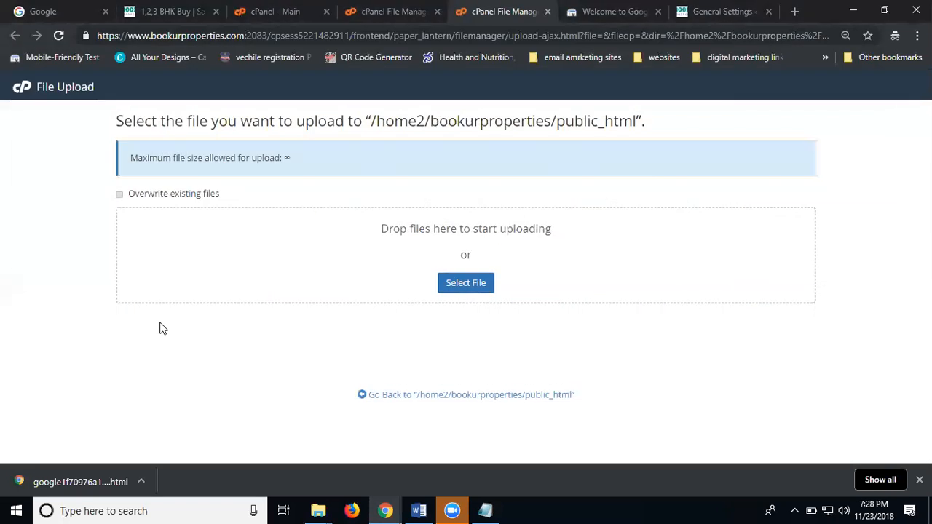
Return to Search Console, verify ownership of bookurproperties.com with the HTML file method and dismiss the confirmation
{"action": "left_click", "coordinate": [607, 13]}
{"action": "scroll", "coordinate": [652, 285], "scroll_direction": "down", "scroll_amount": 2}
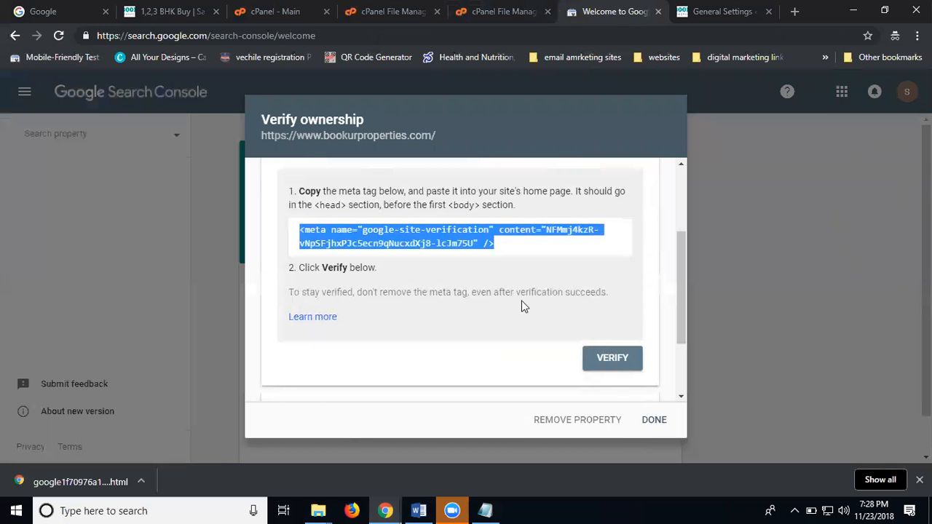
{"action": "scroll", "coordinate": [523, 306], "scroll_direction": "up", "scroll_amount": 2}
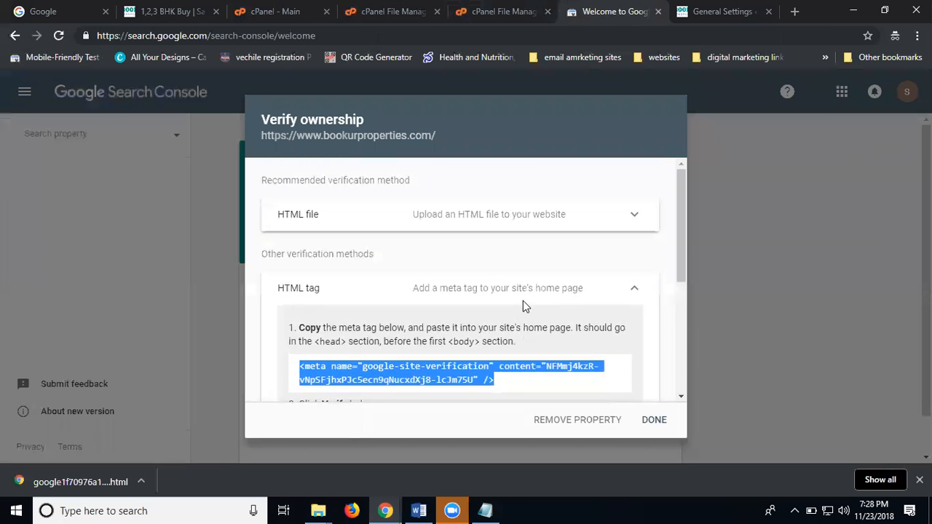
{"action": "left_click", "coordinate": [310, 217]}
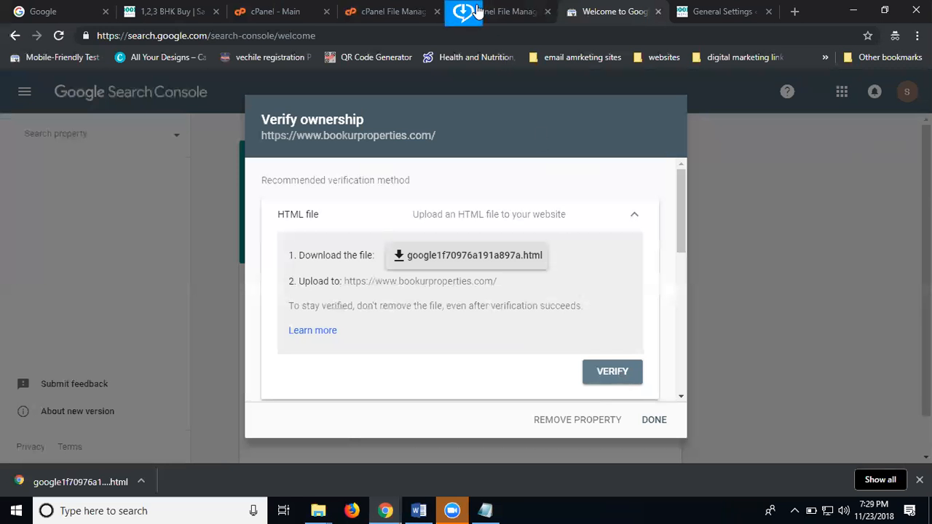
{"action": "left_click", "coordinate": [606, 375]}
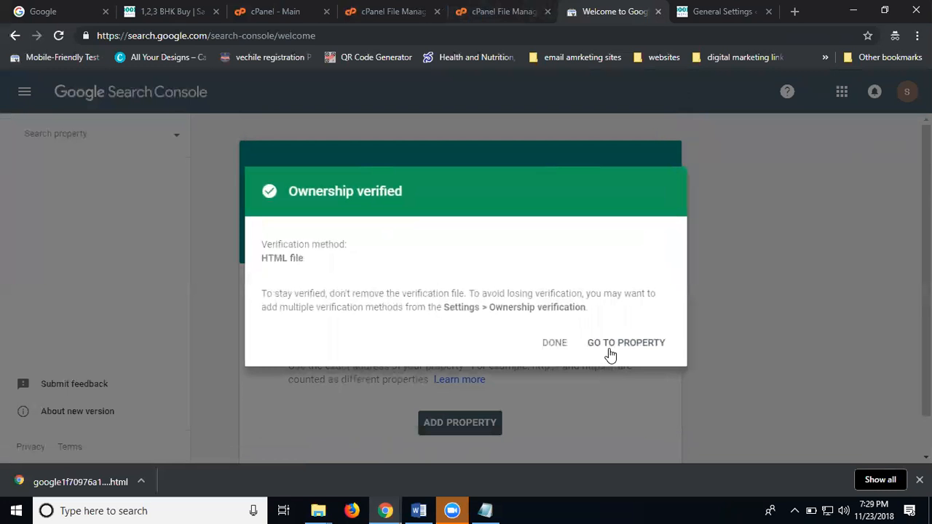
{"action": "left_click", "coordinate": [555, 346]}
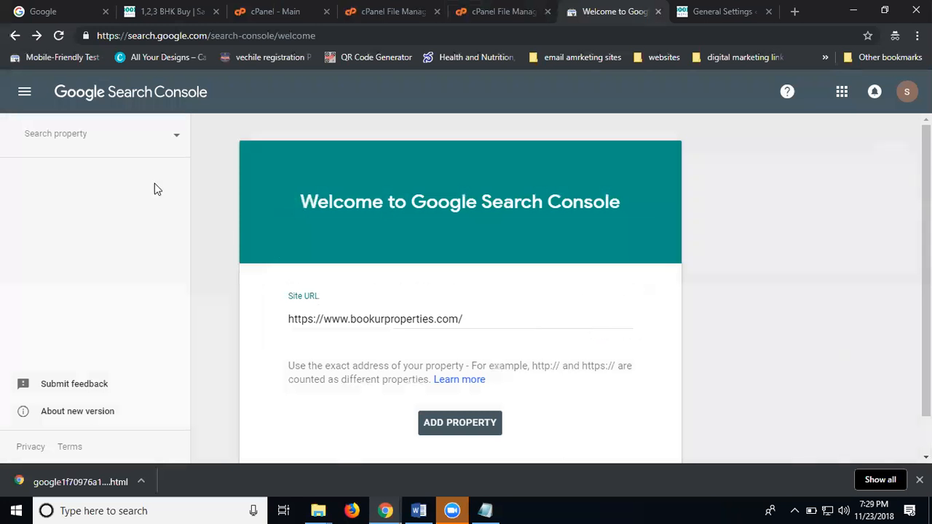
Open the bookurproperties.com property in Search Console, dismiss the overview introduction and go to the old version
{"action": "left_click", "coordinate": [108, 140]}
{"action": "left_click", "coordinate": [107, 172]}
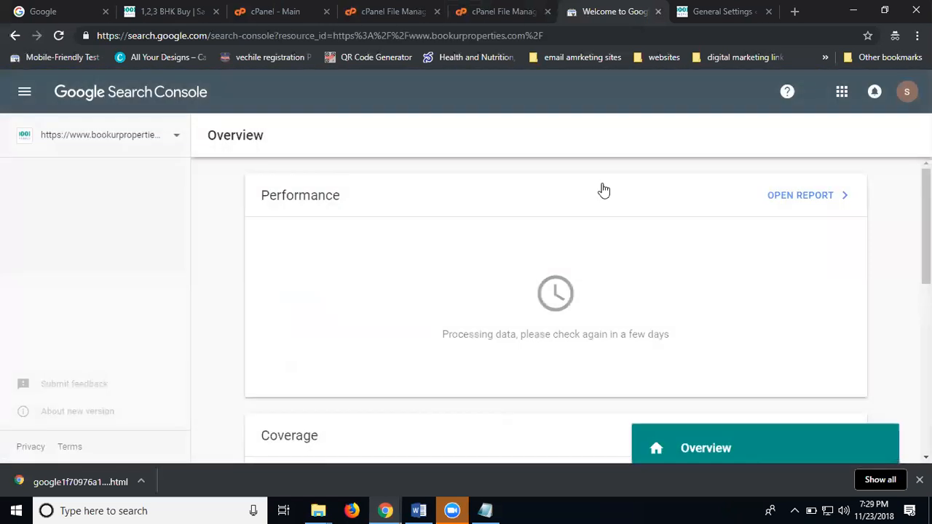
{"action": "left_click", "coordinate": [859, 415]}
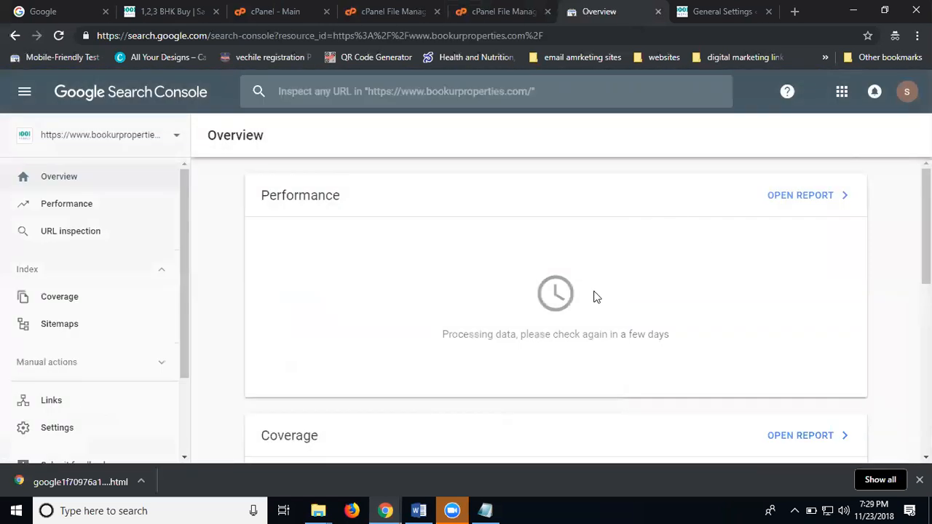
{"action": "scroll", "coordinate": [44, 223], "scroll_direction": "down", "scroll_amount": 2}
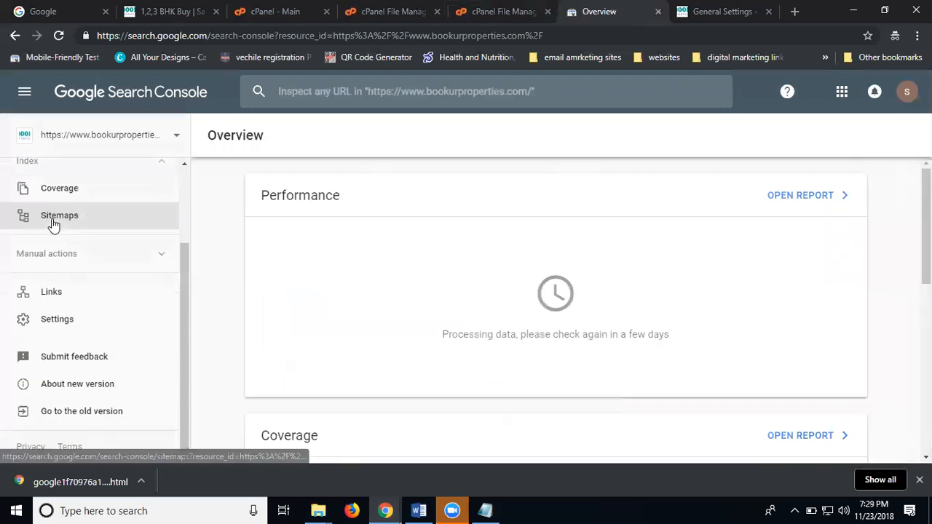
{"action": "left_click", "coordinate": [100, 414]}
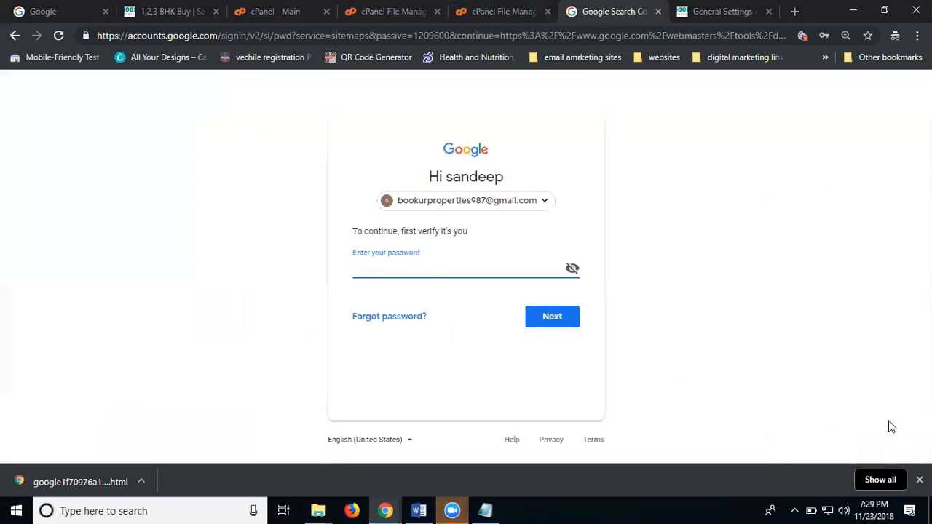
Enter the Google account password and sign in to the old Search Console
{"action": "left_click", "coordinate": [494, 274]}
{"action": "key", "text": "ctrl+v"}
{"action": "left_click", "coordinate": [544, 307]}
{"action": "left_click", "coordinate": [543, 316]}
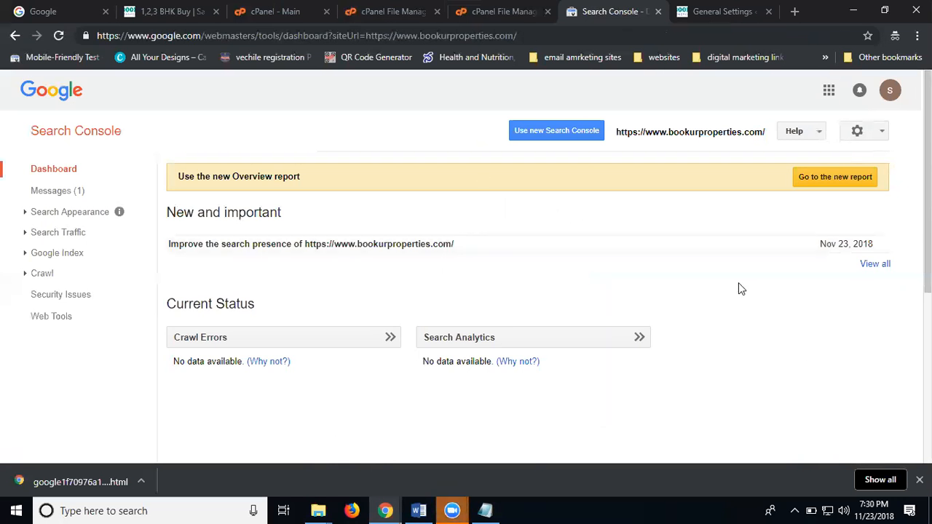
Glance at the live website, return to the old Search Console and open the Fetch as Google crawl tool
{"action": "left_click", "coordinate": [149, 15]}
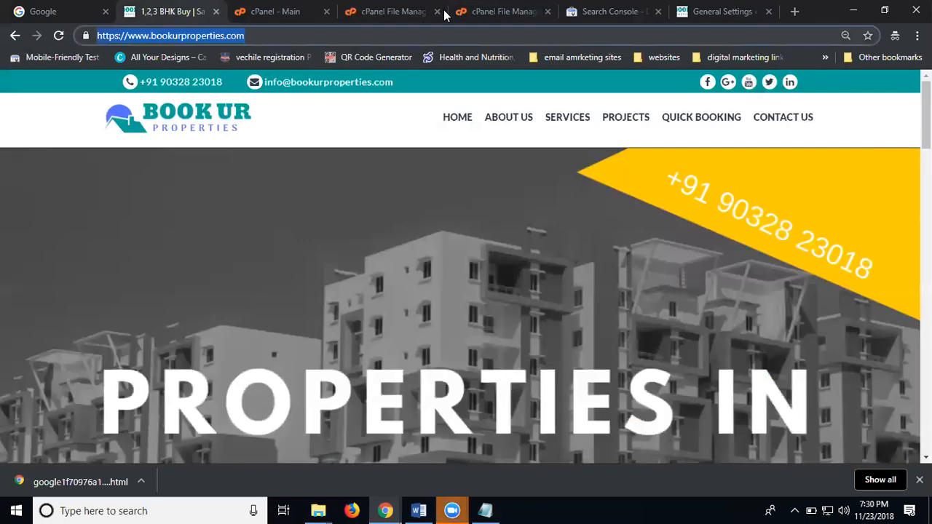
{"action": "left_click", "coordinate": [605, 13]}
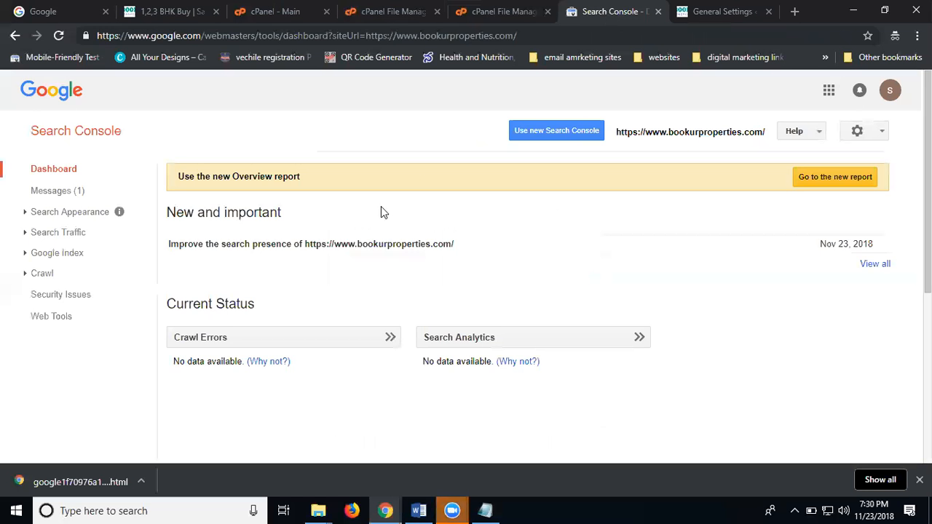
{"action": "left_click", "coordinate": [43, 273]}
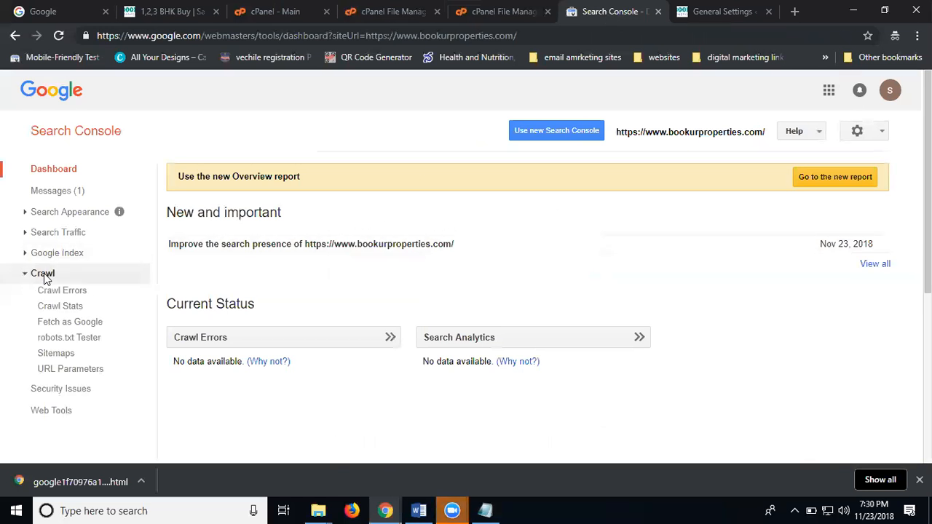
{"action": "left_click", "coordinate": [47, 323]}
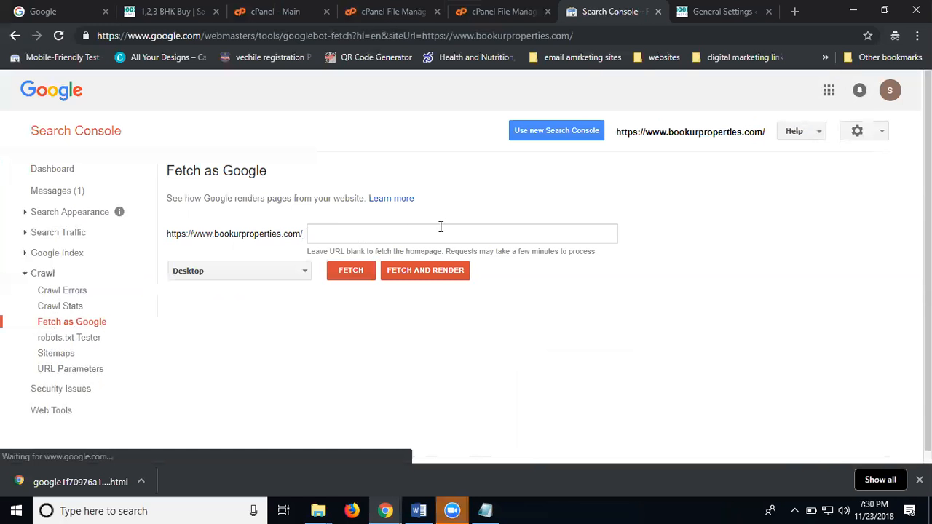
Fetch the site's homepage as Google using the Desktop type, leaving the URL path blank
{"action": "left_click", "coordinate": [251, 277]}
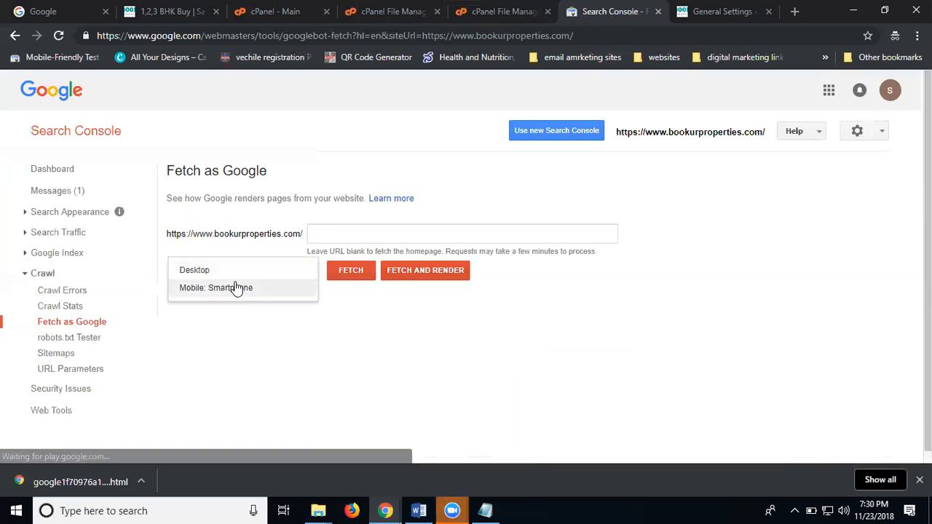
{"action": "left_click", "coordinate": [197, 270]}
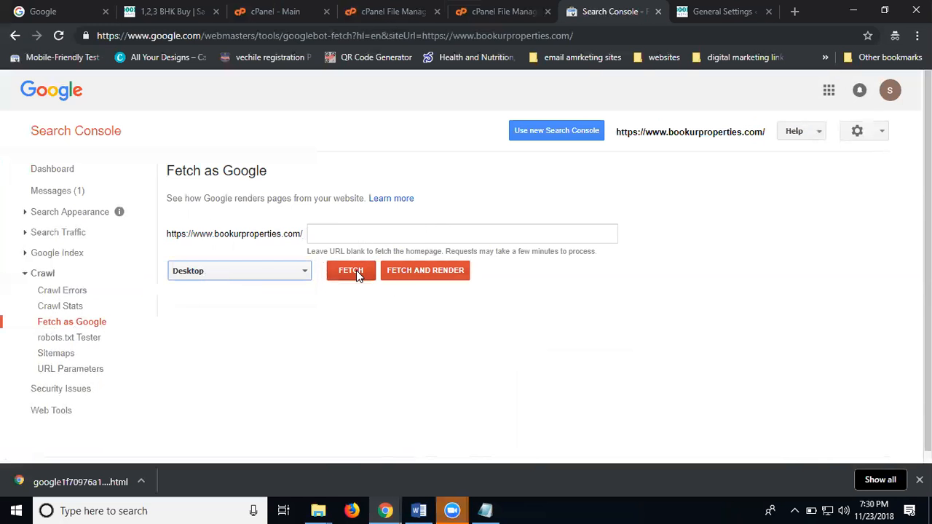
{"action": "left_click", "coordinate": [352, 270]}
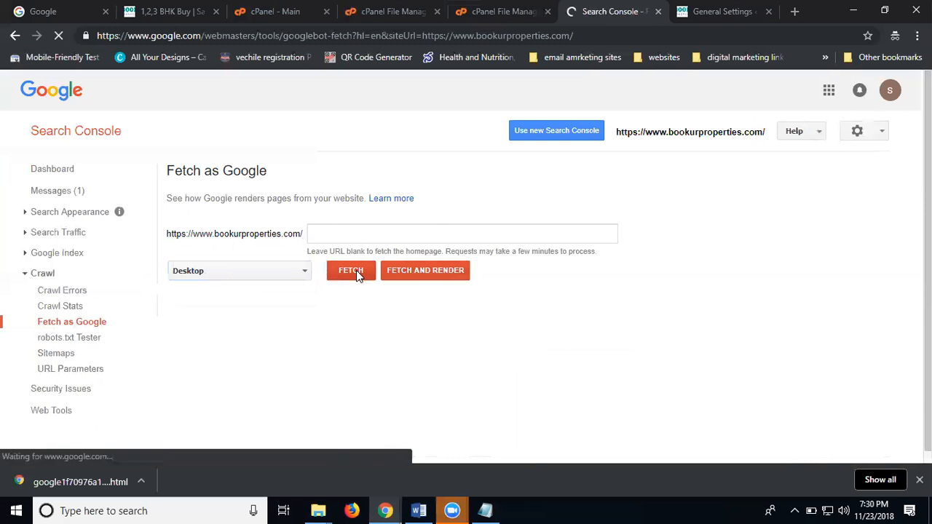
{"action": "scroll", "coordinate": [605, 265], "scroll_direction": "down", "scroll_amount": 1}
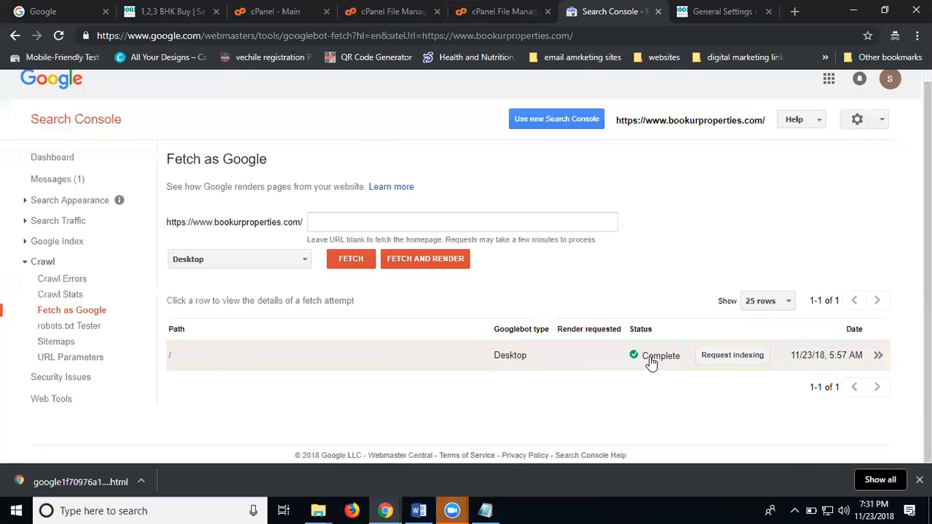
Request indexing for the fetched homepage, solve the reCAPTCHA by choosing the store front images, and submit the request
{"action": "left_click", "coordinate": [725, 360]}
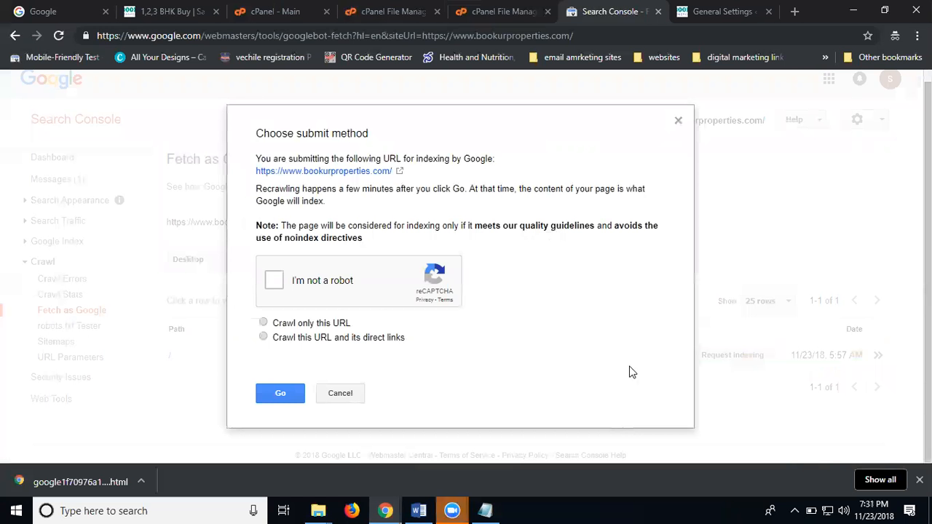
{"action": "left_click", "coordinate": [322, 285]}
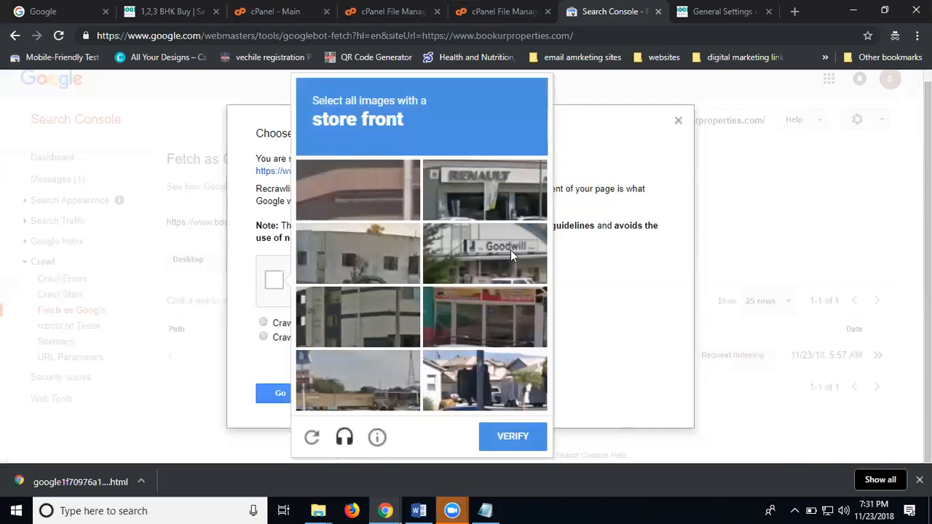
{"action": "left_click", "coordinate": [489, 187]}
{"action": "left_click", "coordinate": [485, 244]}
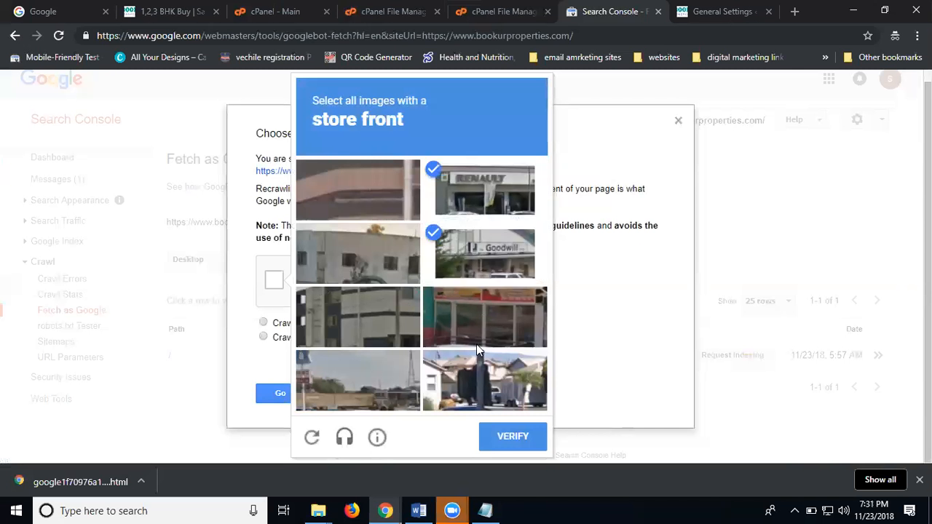
{"action": "left_click", "coordinate": [475, 310]}
{"action": "left_click", "coordinate": [503, 435]}
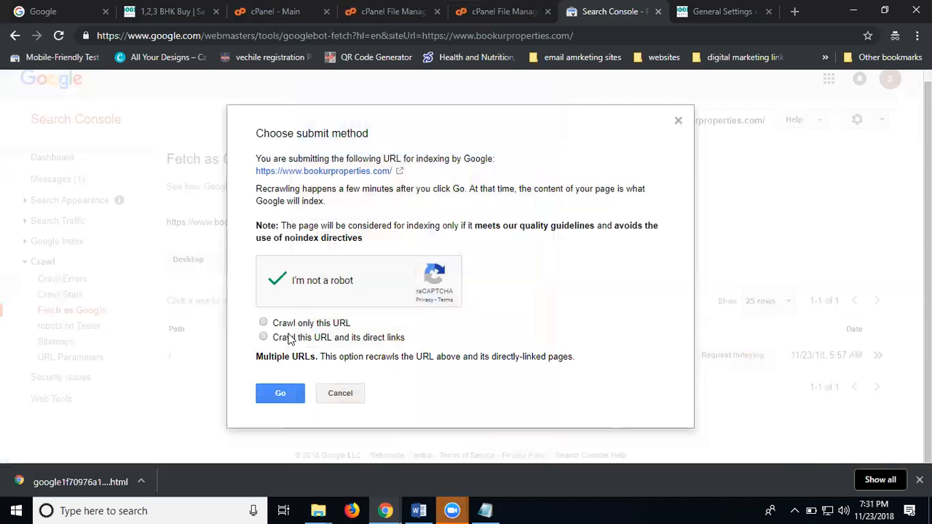
{"action": "left_click", "coordinate": [281, 393]}
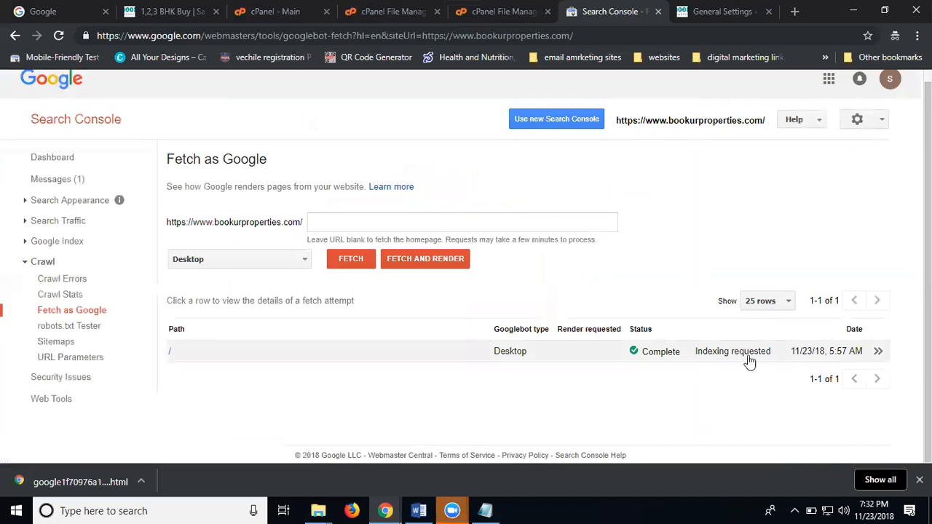
{"action": "left_click", "coordinate": [159, 16]}
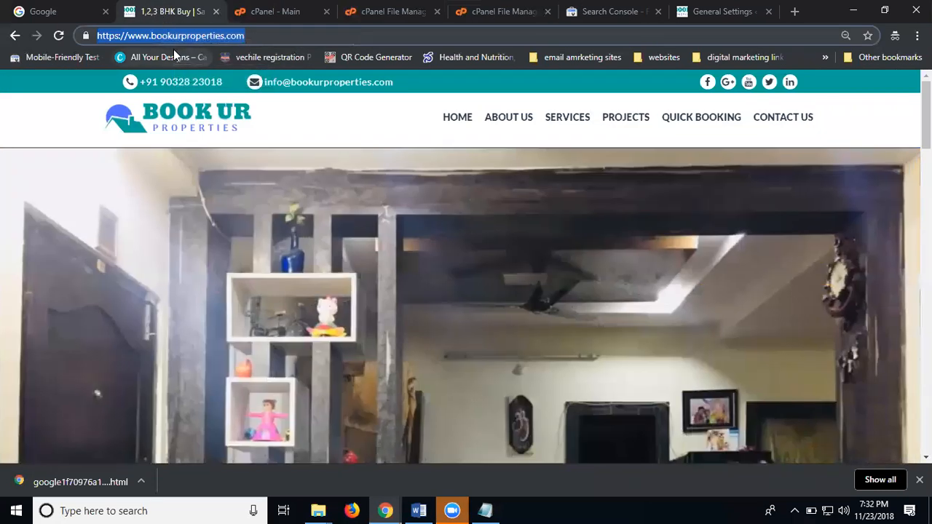
{"action": "left_click", "coordinate": [32, 11]}
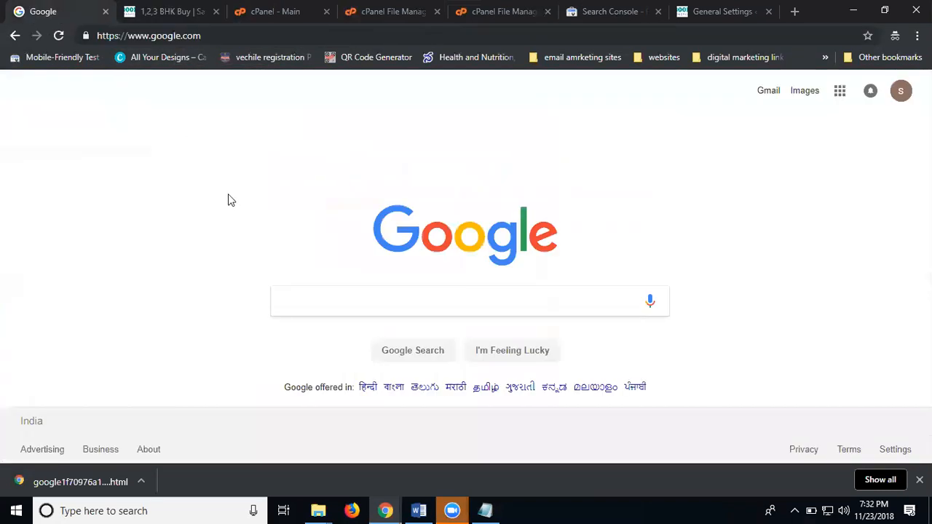
{"action": "left_click", "coordinate": [299, 290]}
{"action": "type", "text": "https://www.bookurproperties.com/"}
{"action": "key", "text": "Return"}
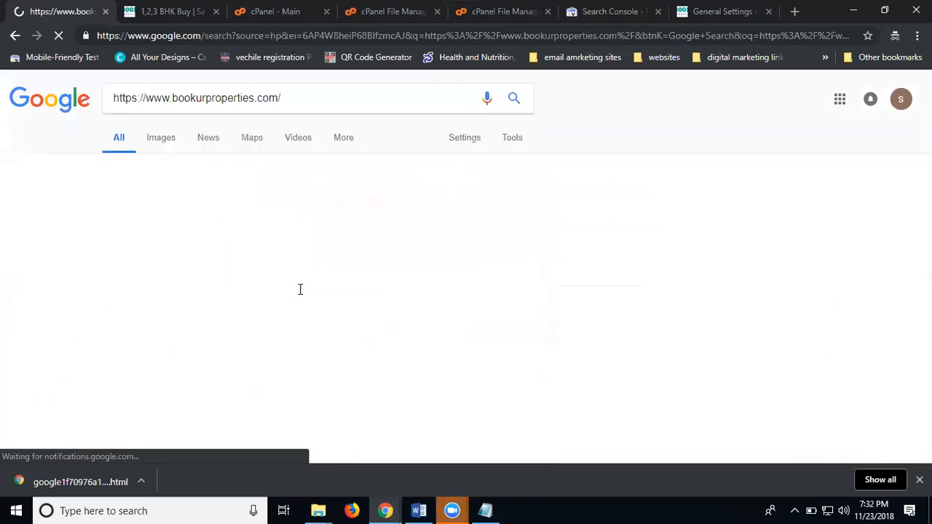